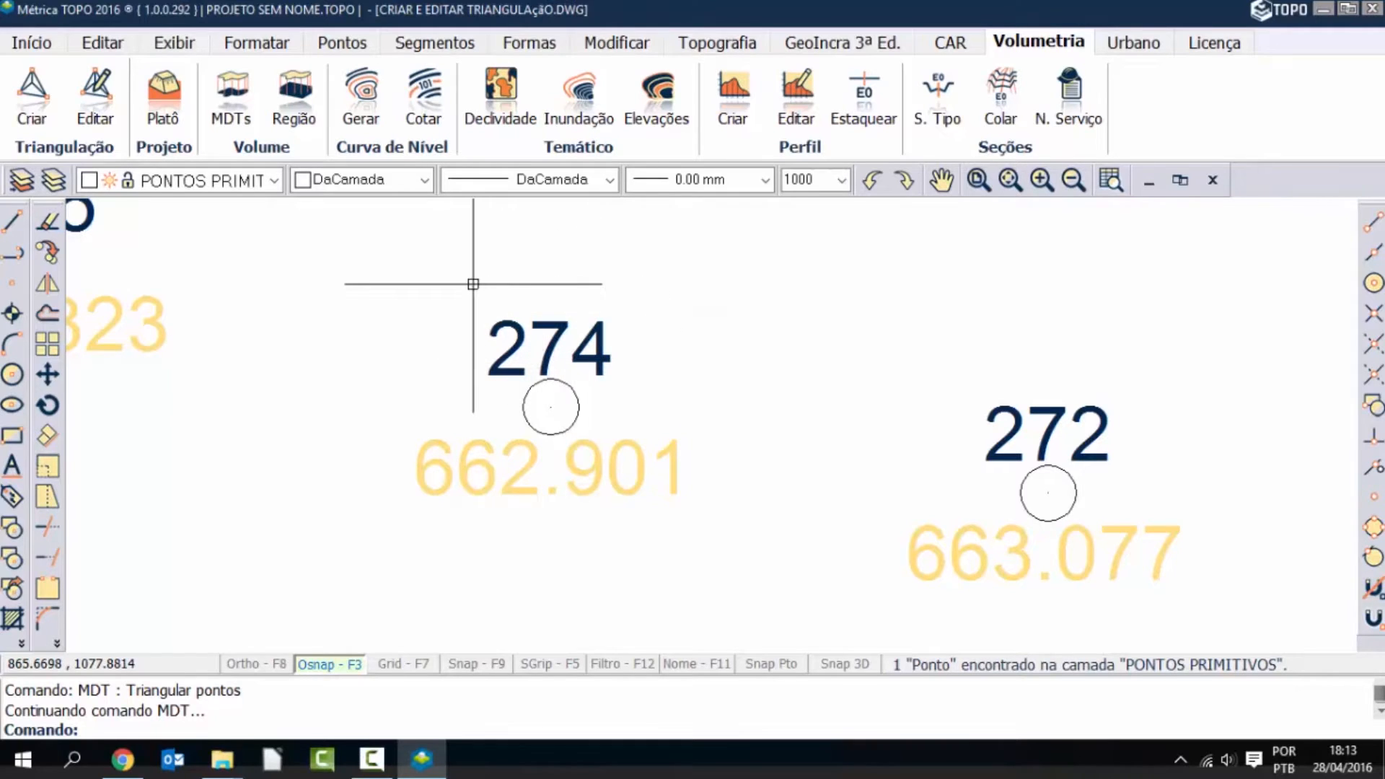
Add a new point triangulation named PRIMITIVO
scroll(471, 284, down, 10)
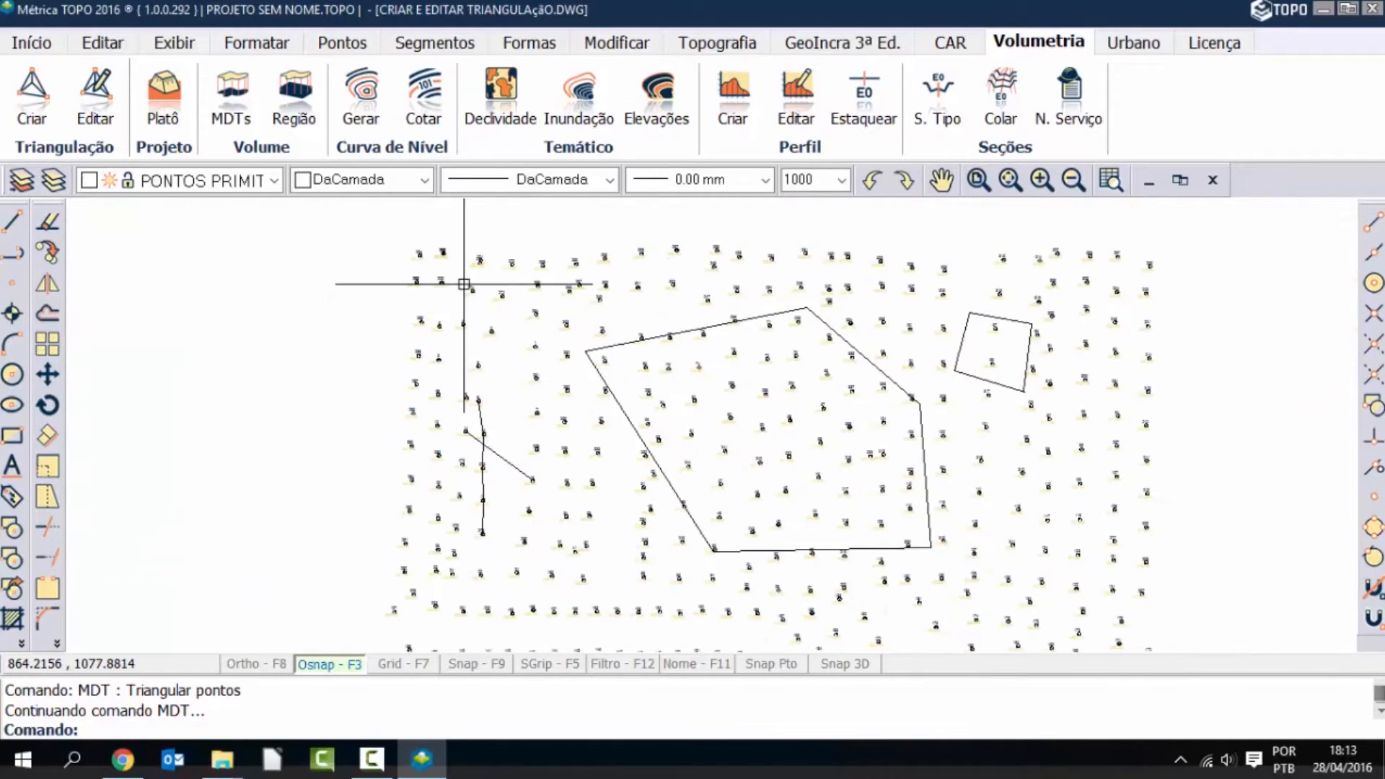
scroll(478, 289, up, 1)
scroll(477, 289, up, 2)
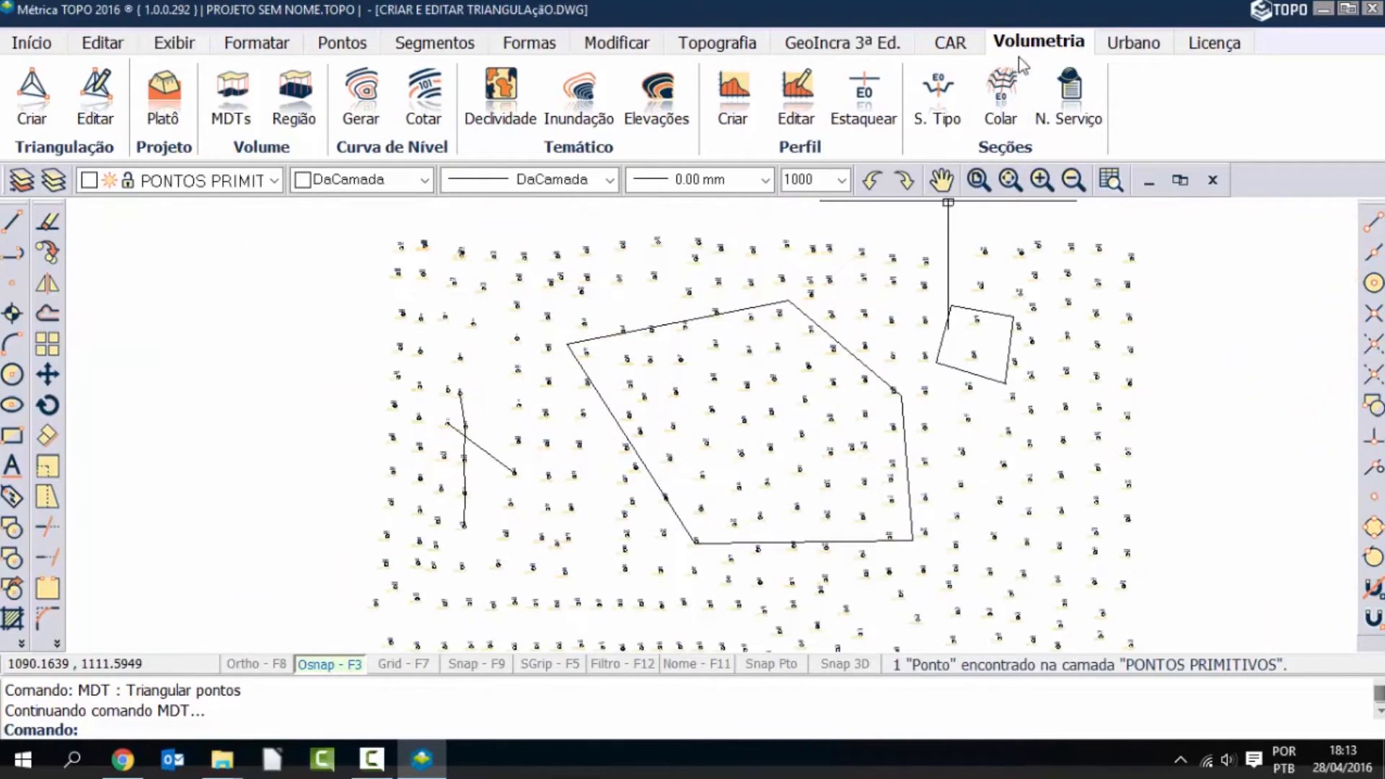
click(33, 110)
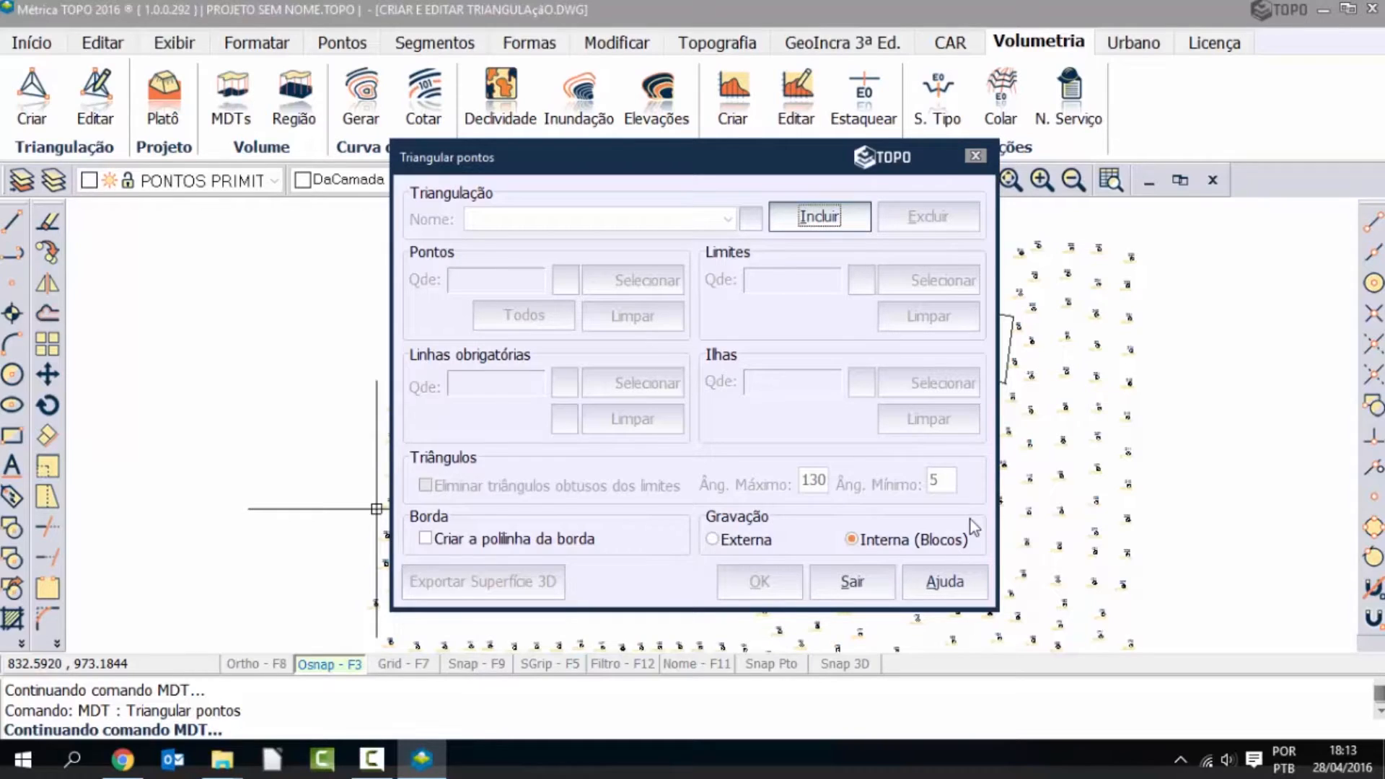
click(826, 221)
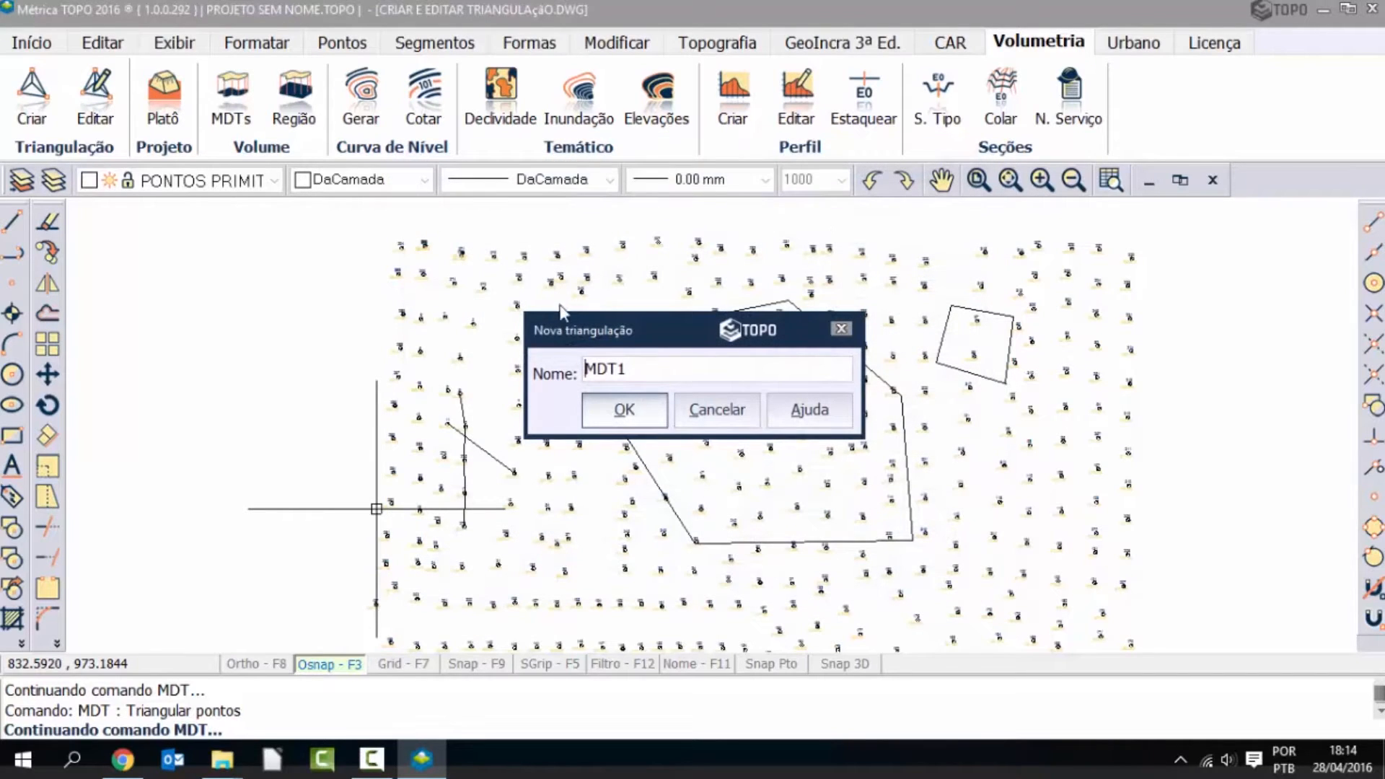
drag(634, 363, 584, 366)
text(PRIMITIVO)
click(624, 410)
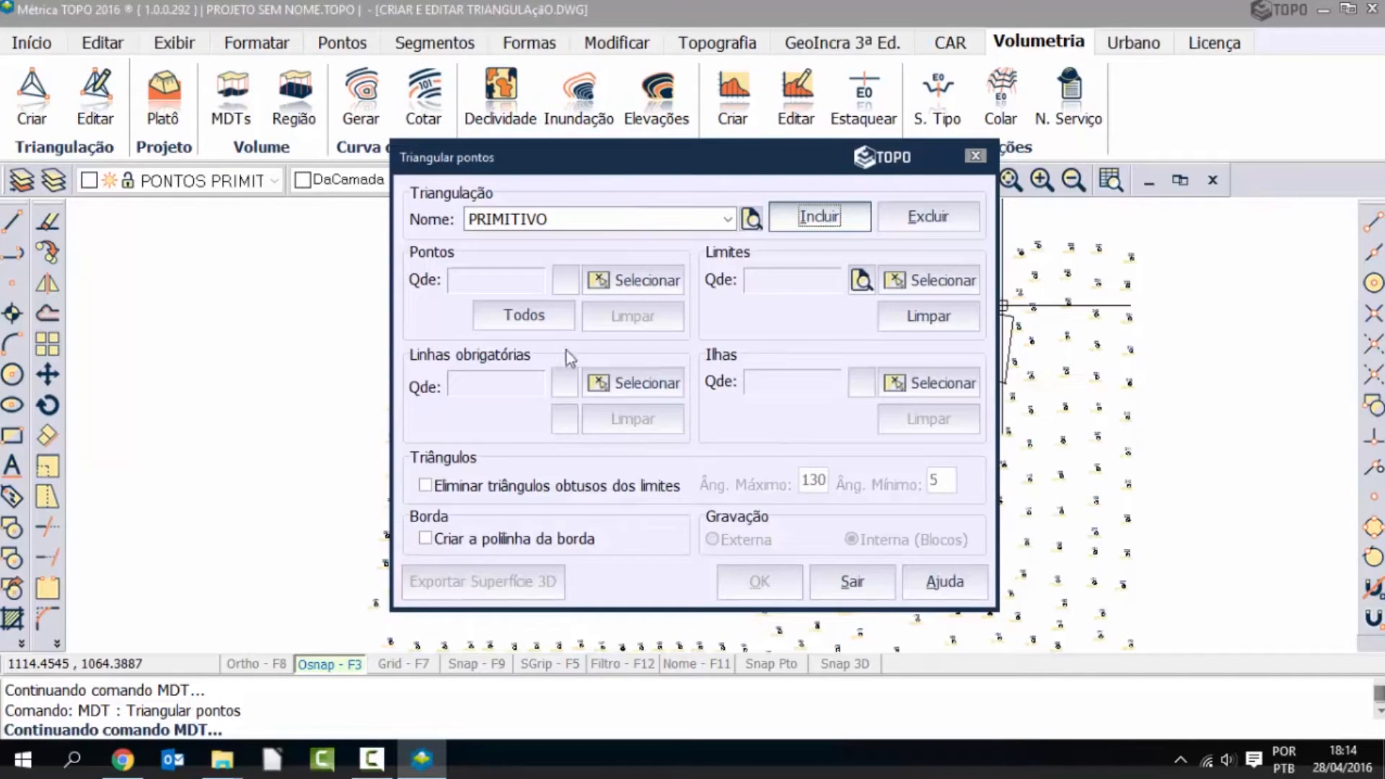
Add all drawing points with elevations from 658.000 to 683.000 to the PRIMITIVO triangulation
click(478, 312)
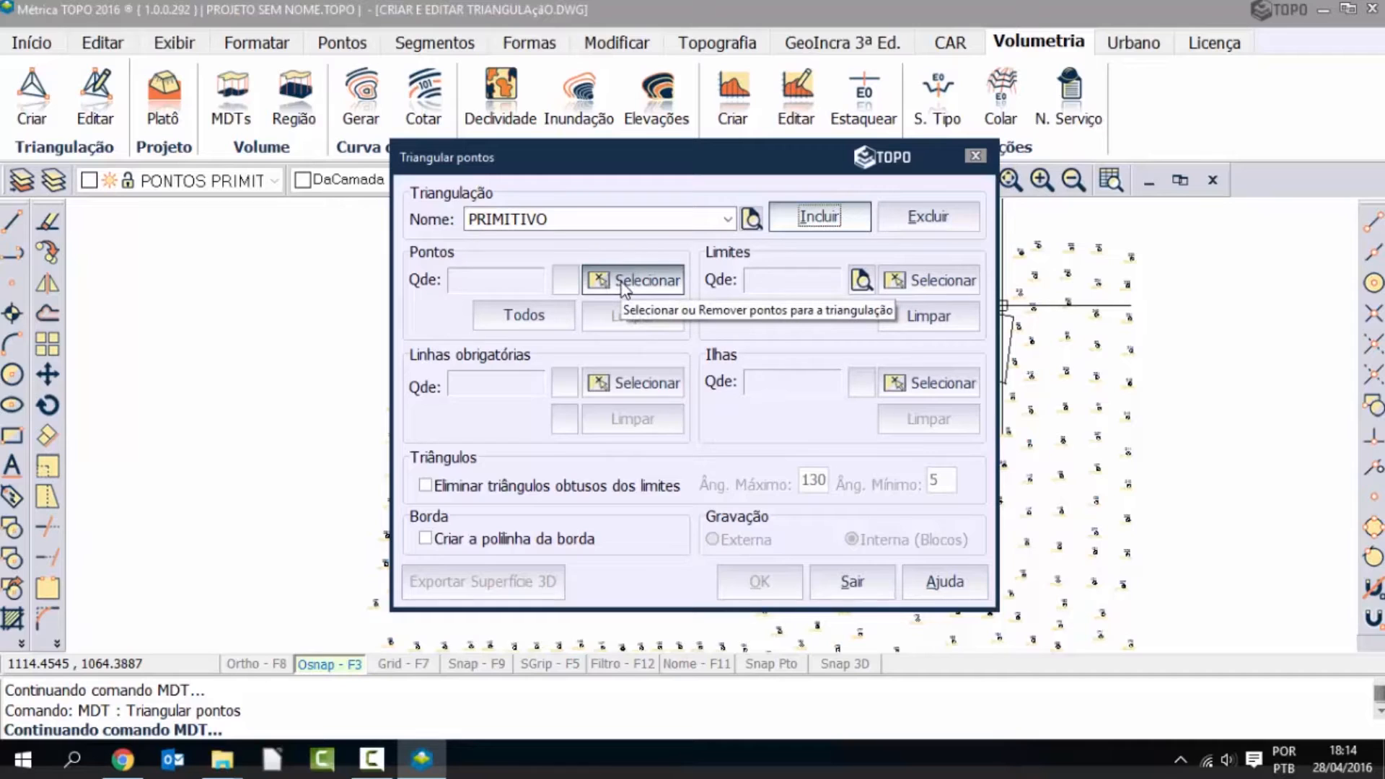
click(525, 317)
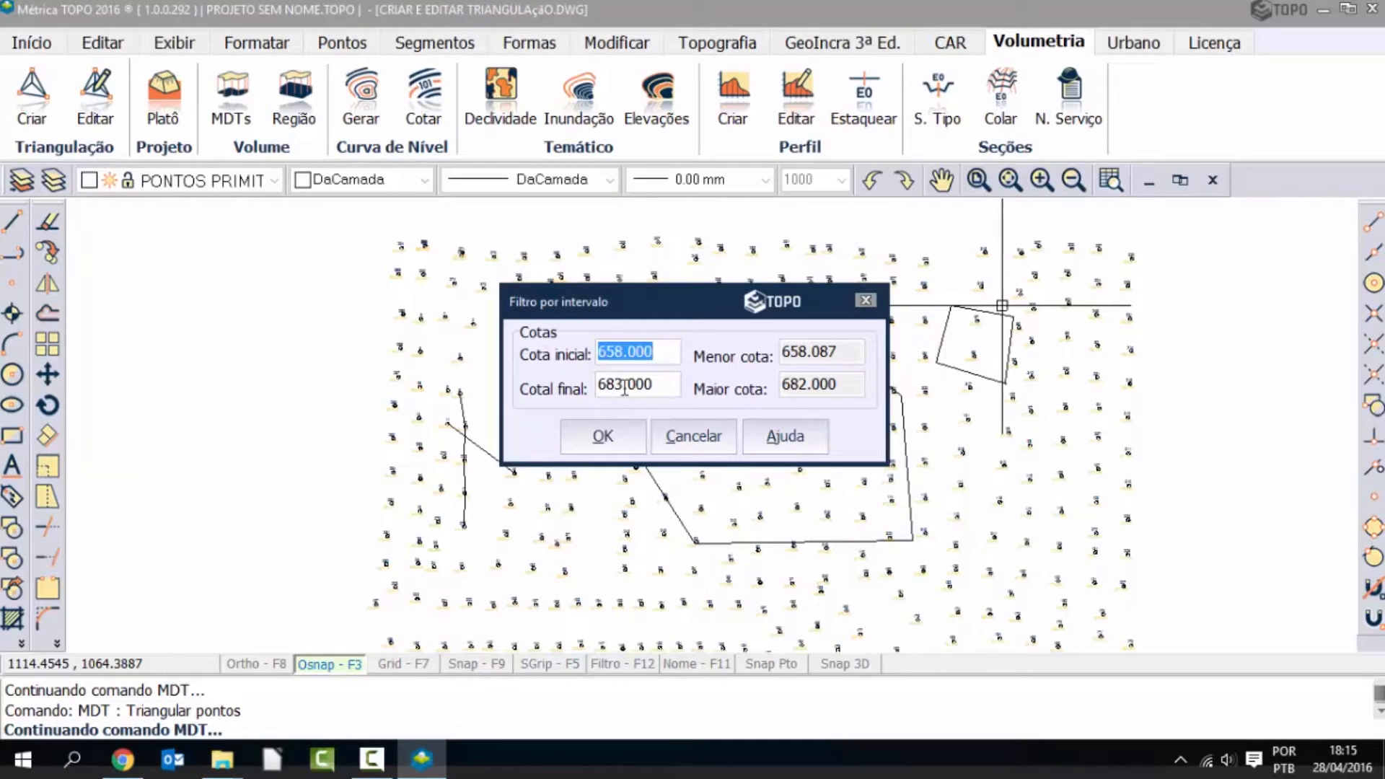
drag(655, 383, 569, 370)
drag(661, 352, 590, 347)
drag(667, 389, 561, 380)
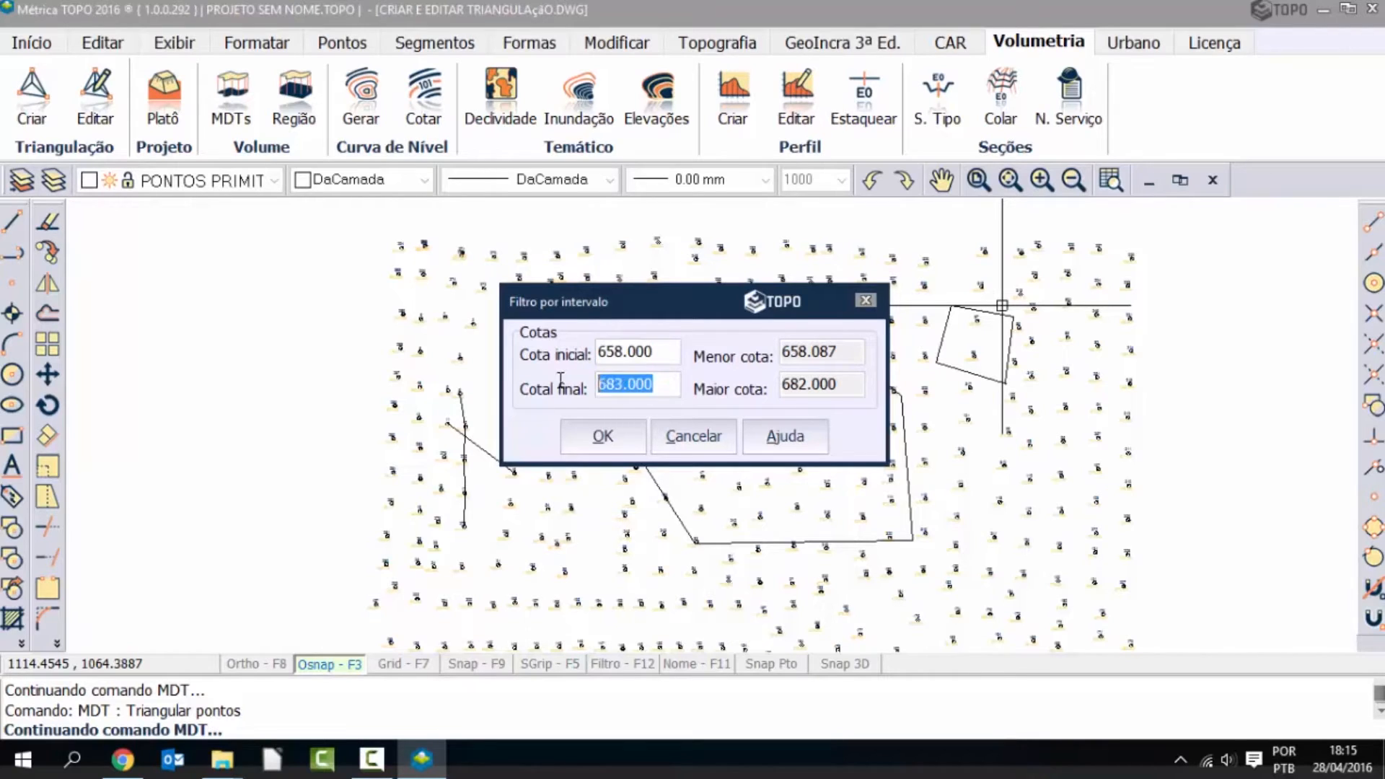
drag(671, 347, 576, 345)
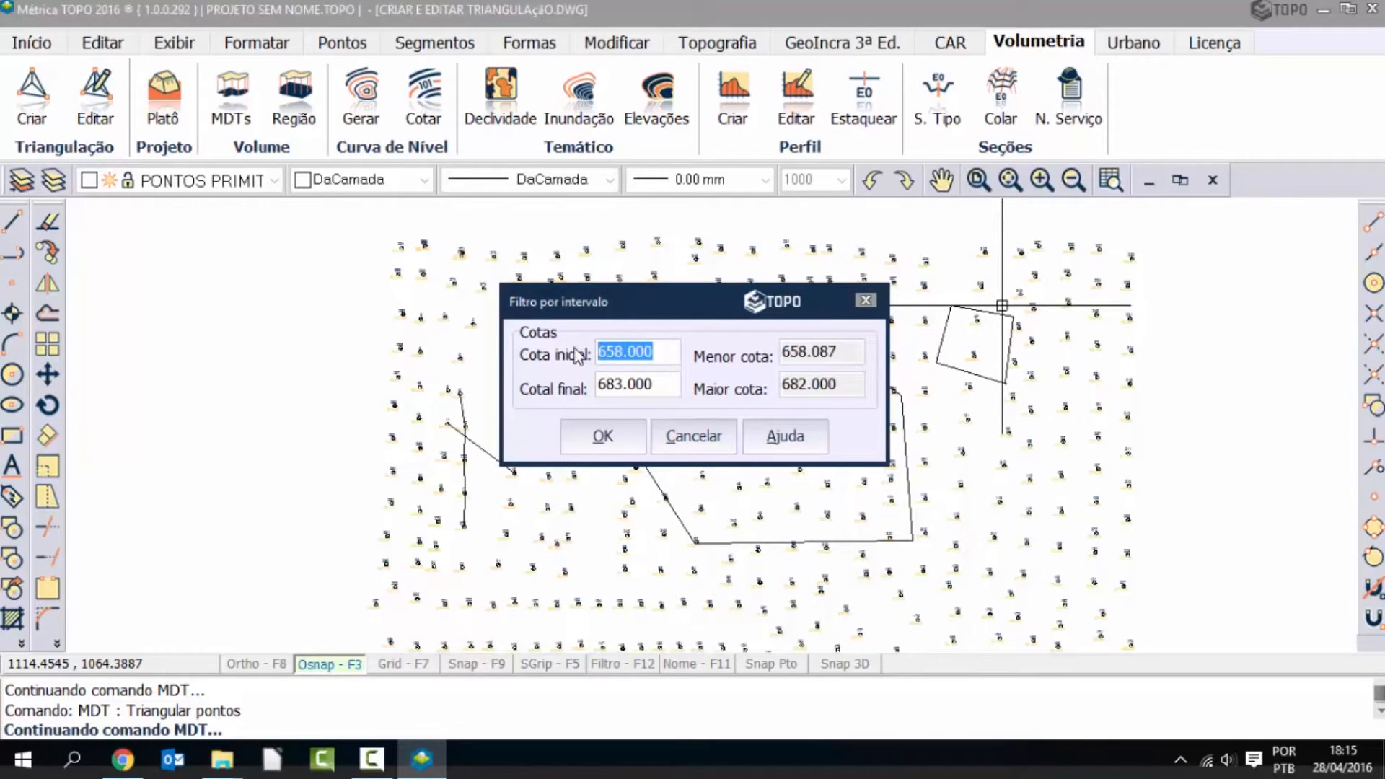
click(603, 437)
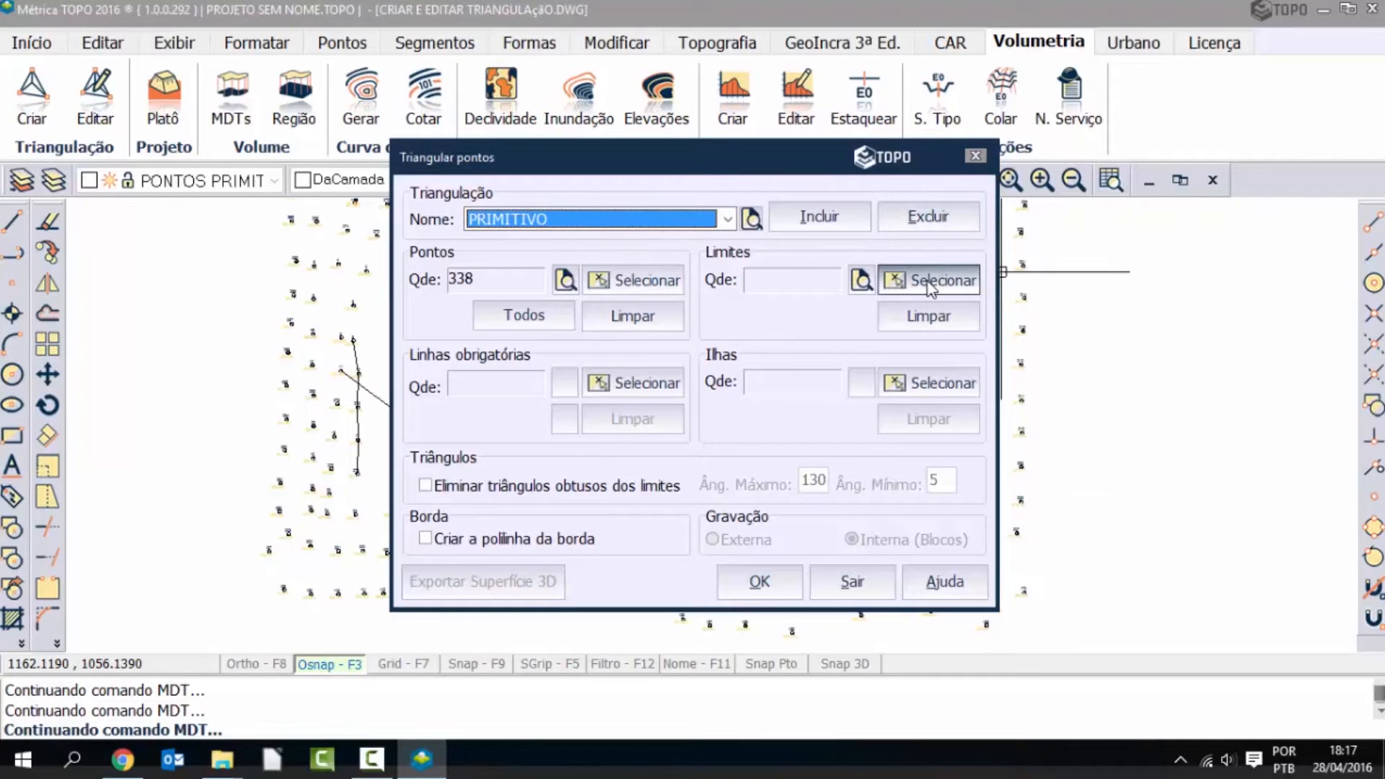
Assign the large five-sided polygon as the limit of the PRIMITIVO triangulation and calculate the triangles
click(929, 283)
click(465, 304)
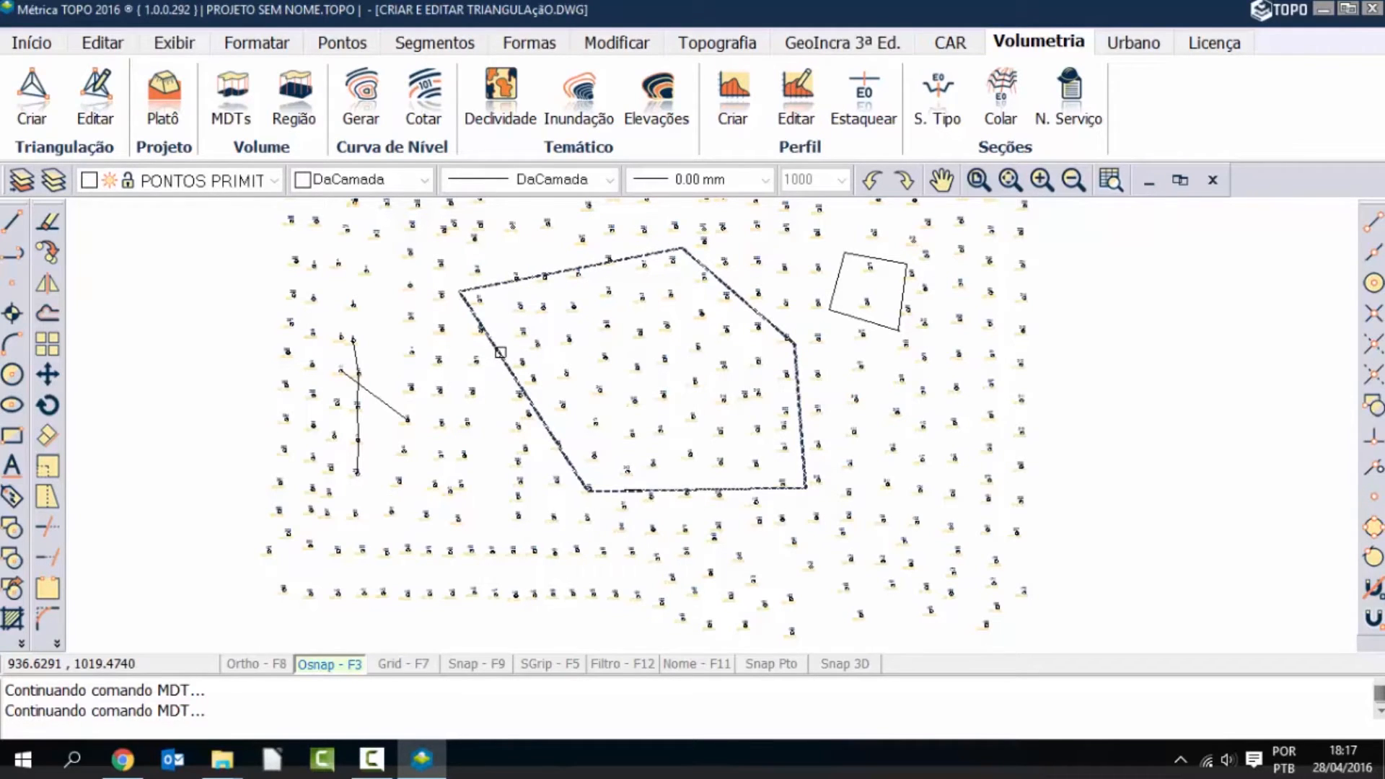
click(500, 352)
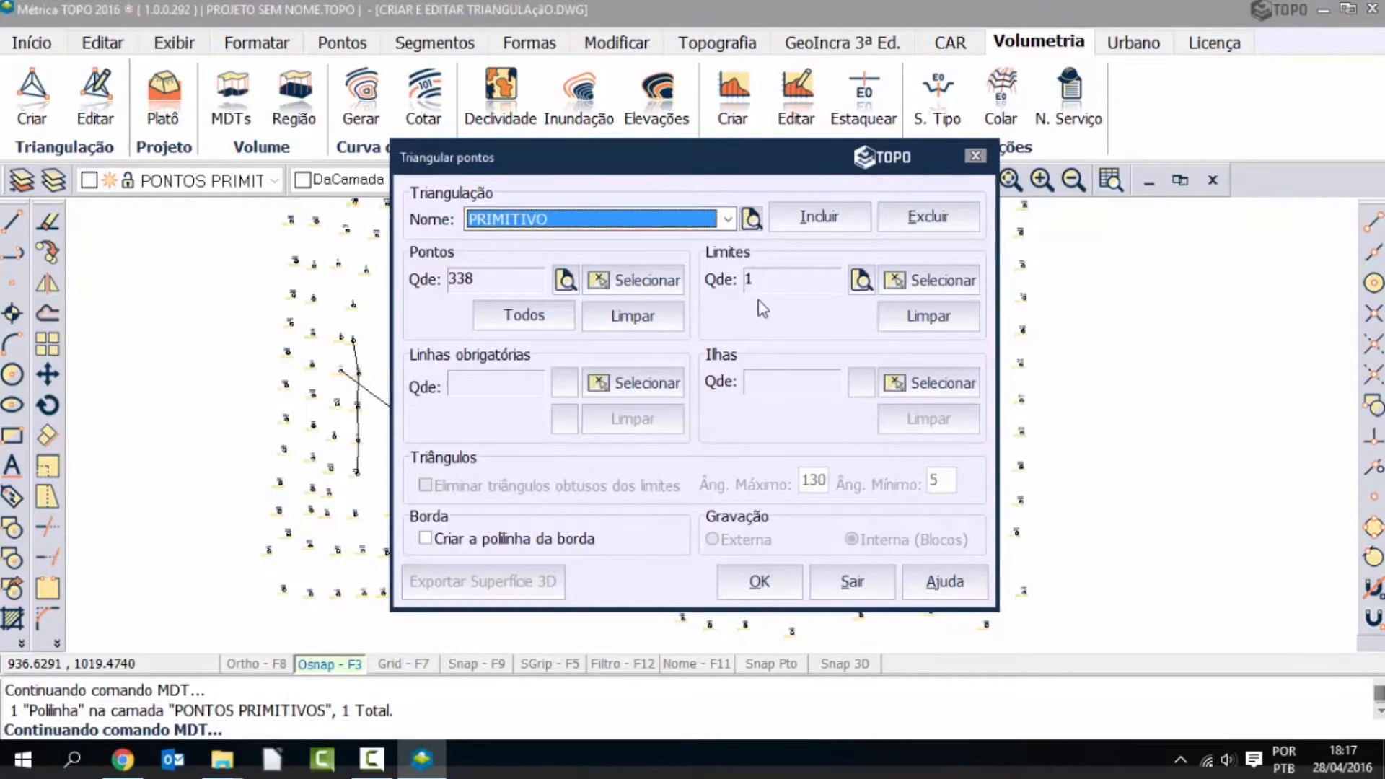
click(862, 280)
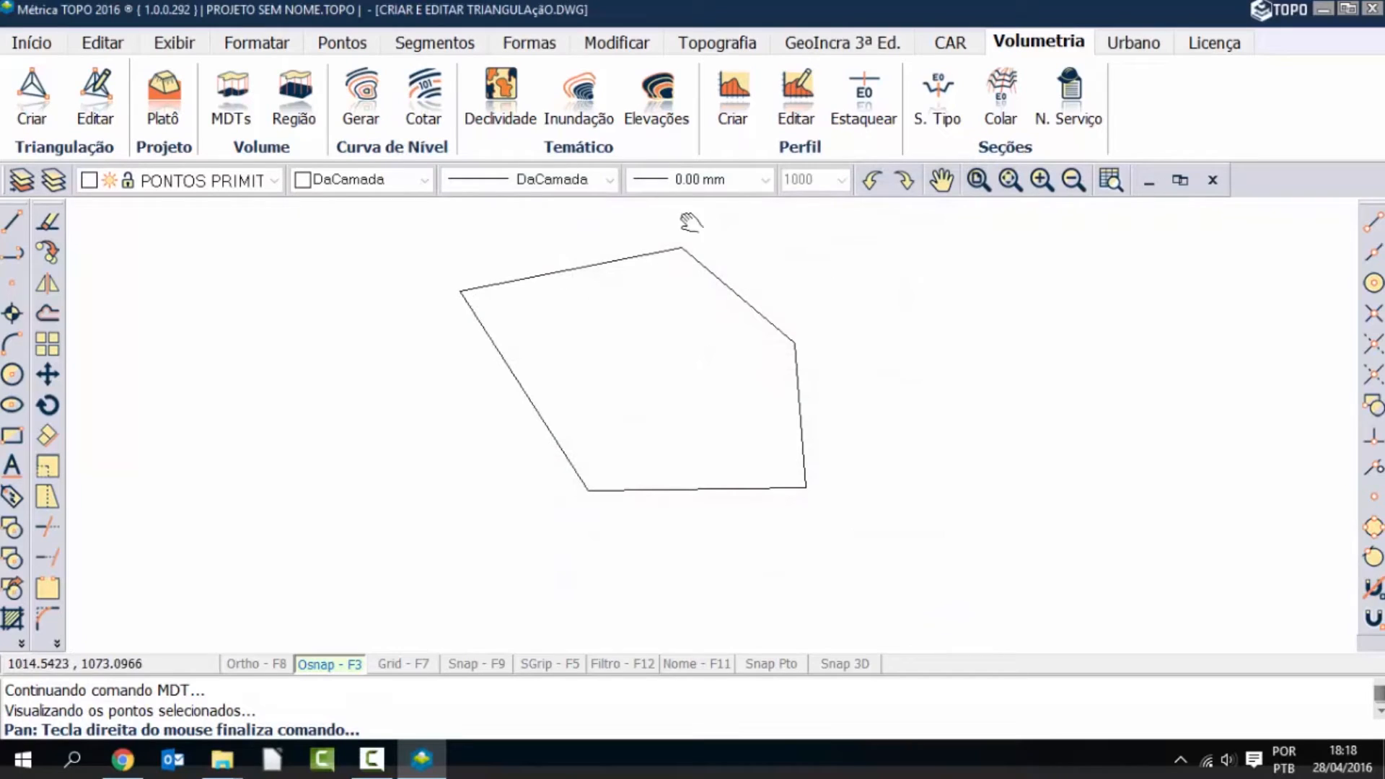
right_click(476, 297)
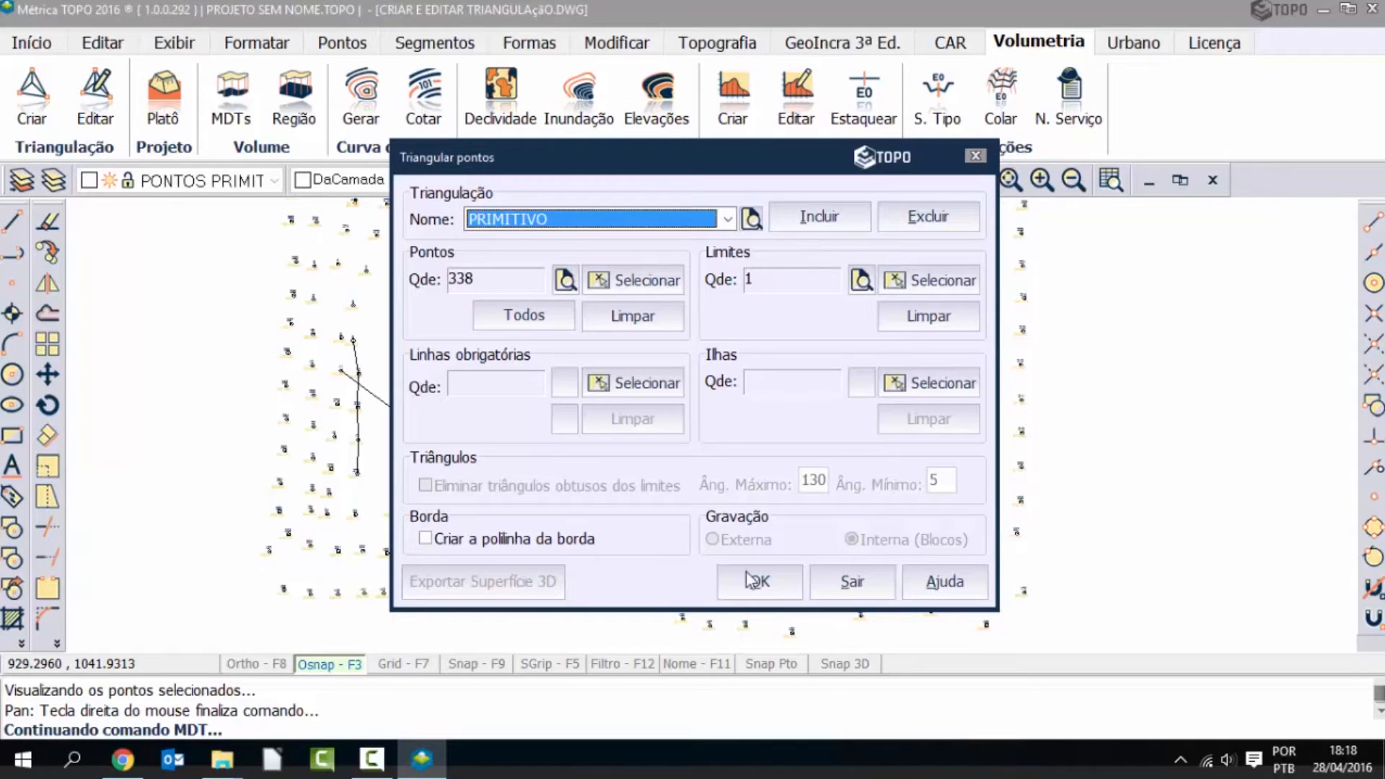
click(765, 584)
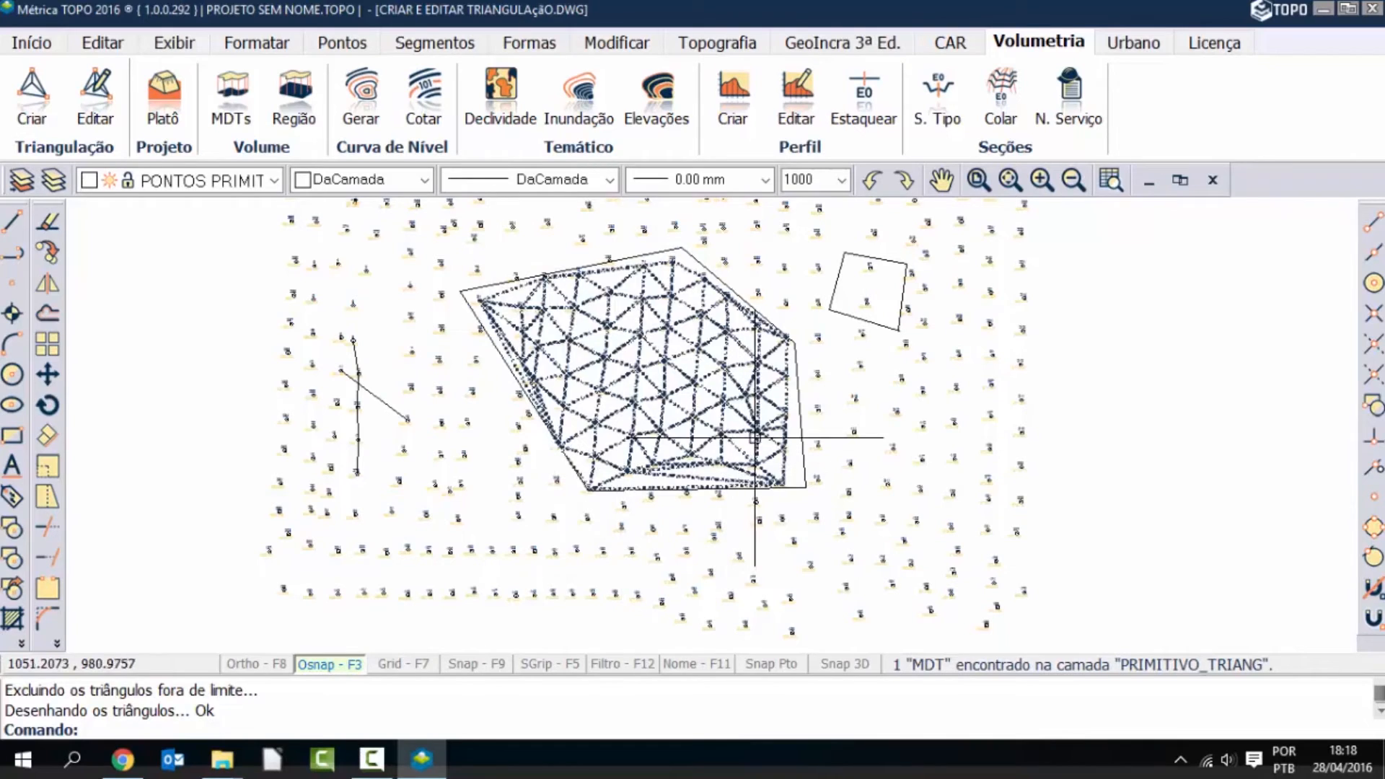
Try to erase the triangle mesh directly from the drawing
click(774, 403)
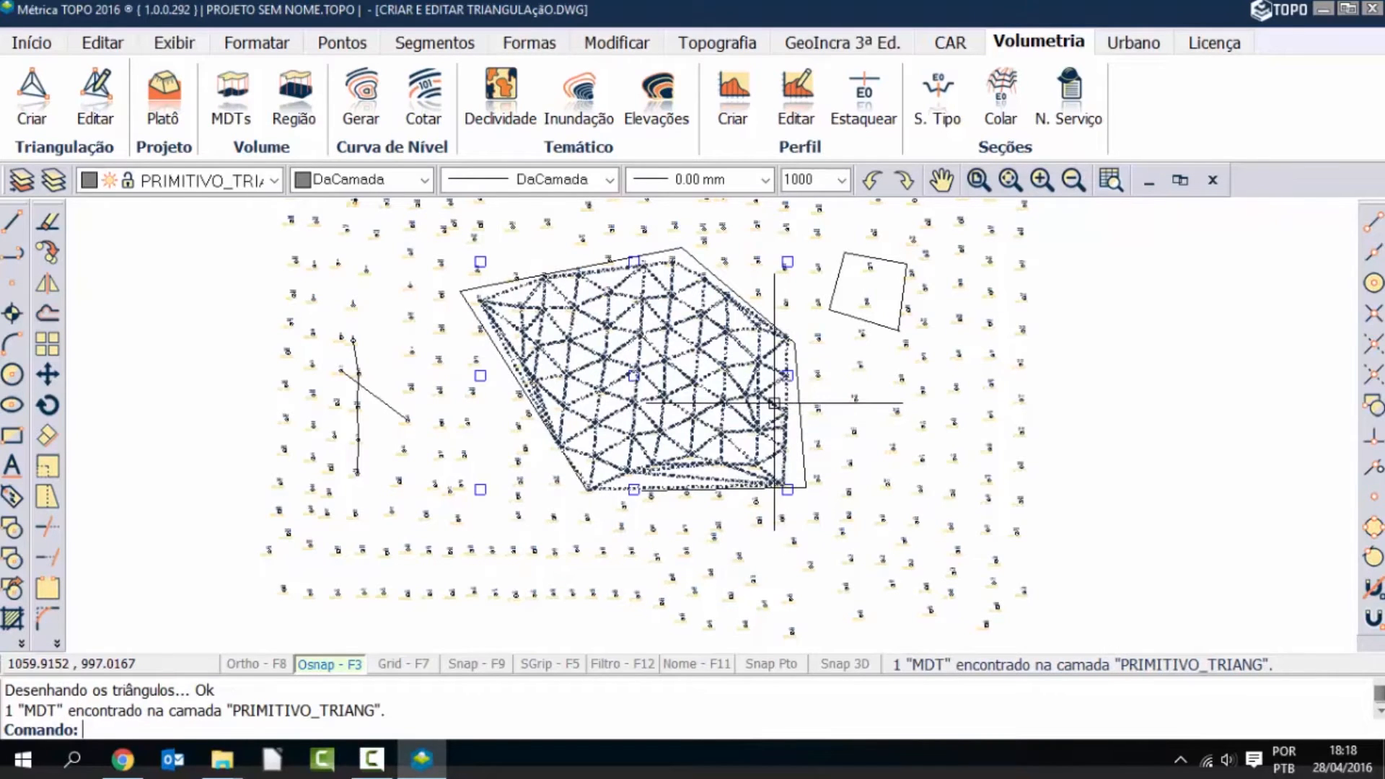
key(Delete)
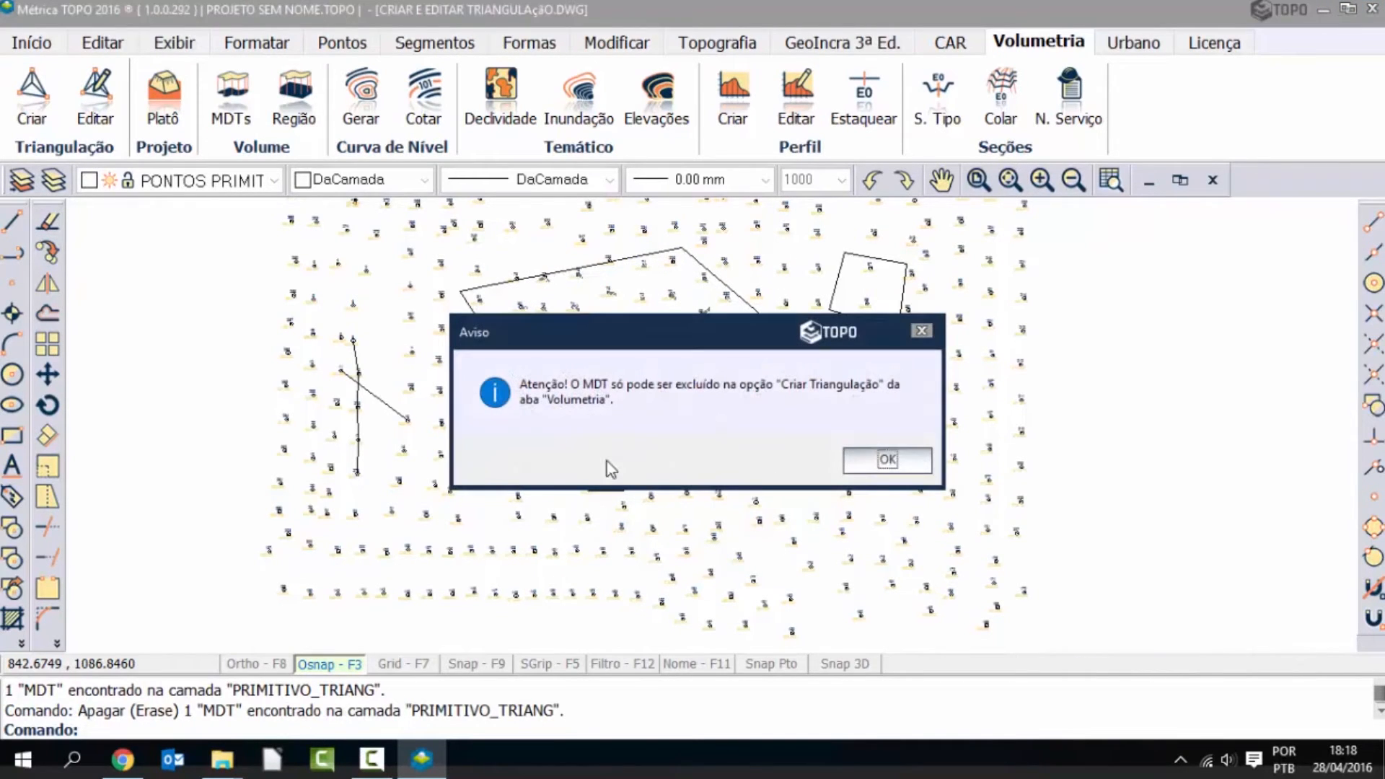
click(878, 461)
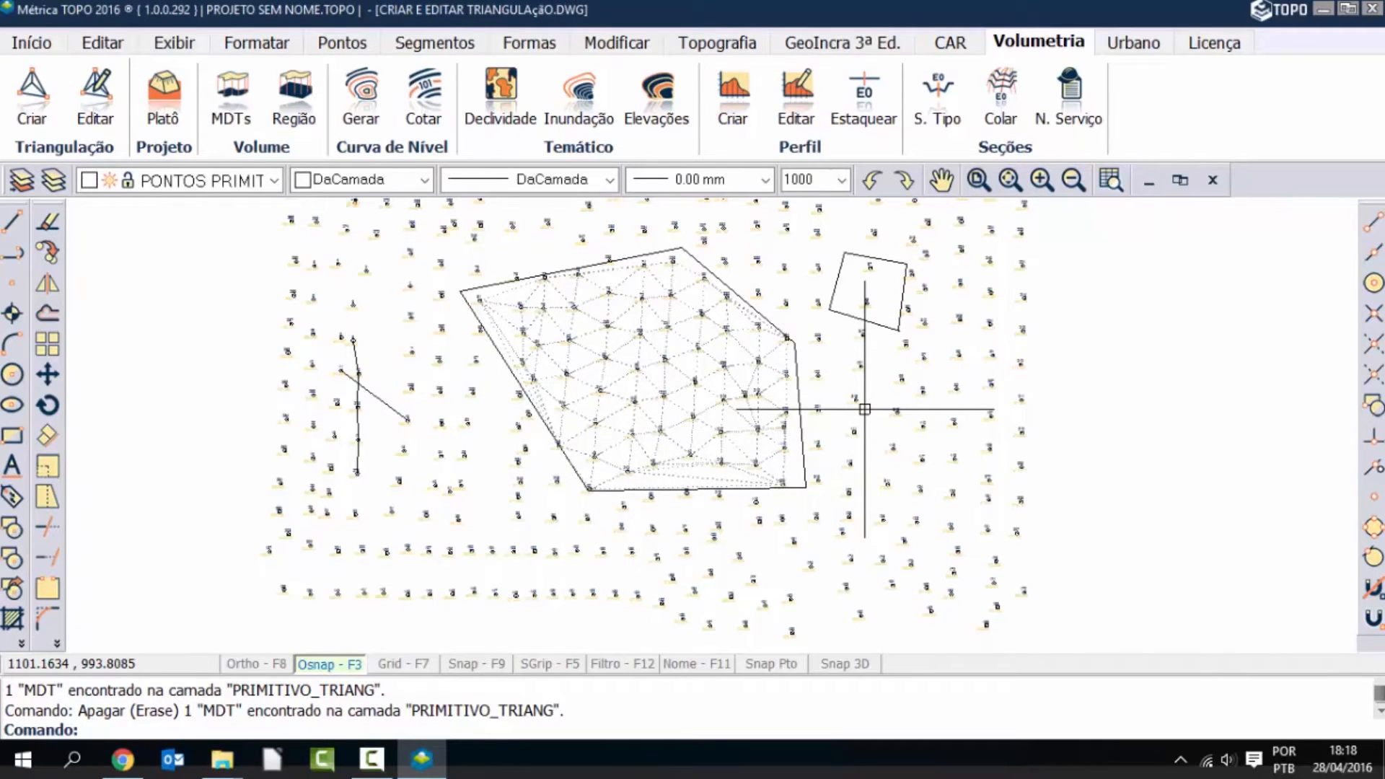
Clear the limit polygon from the PRIMITIVO triangulation's settings
click(31, 101)
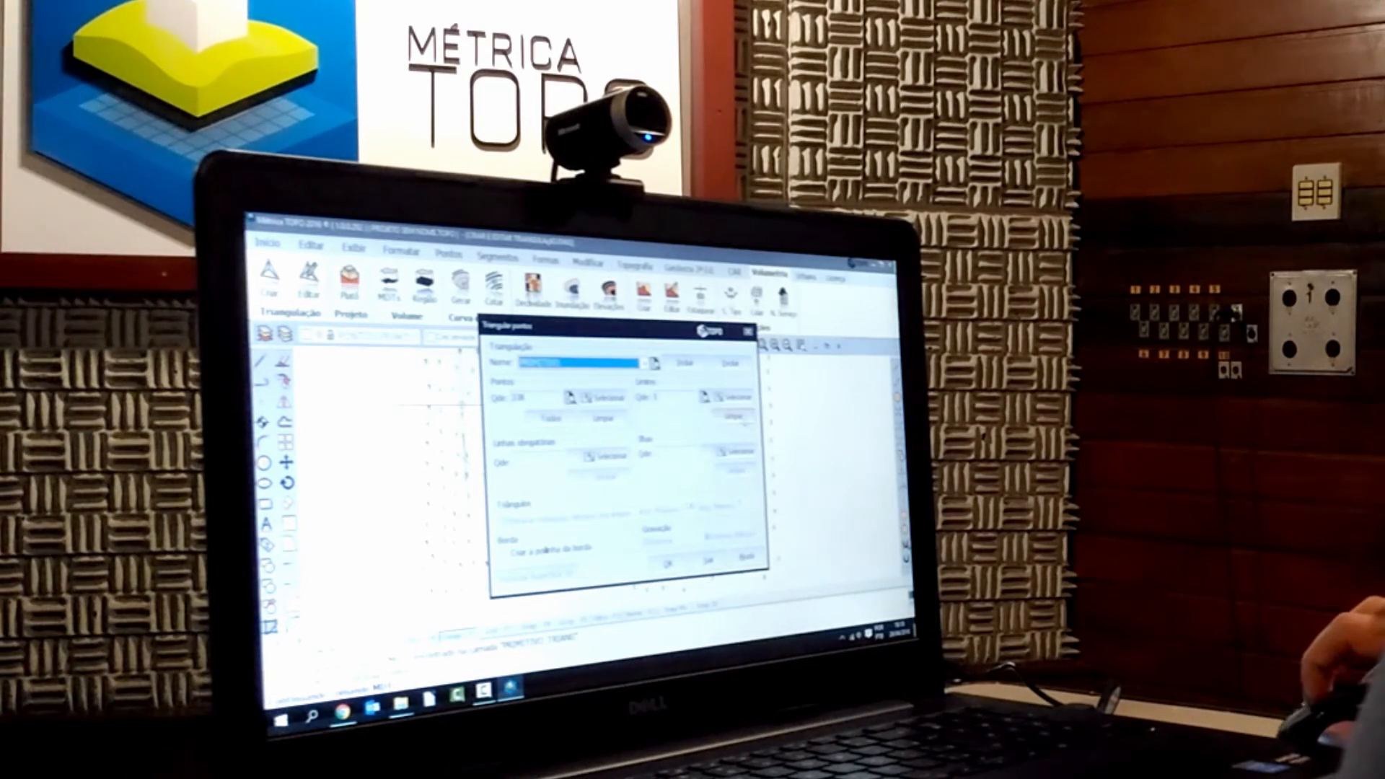
click(733, 416)
click(665, 496)
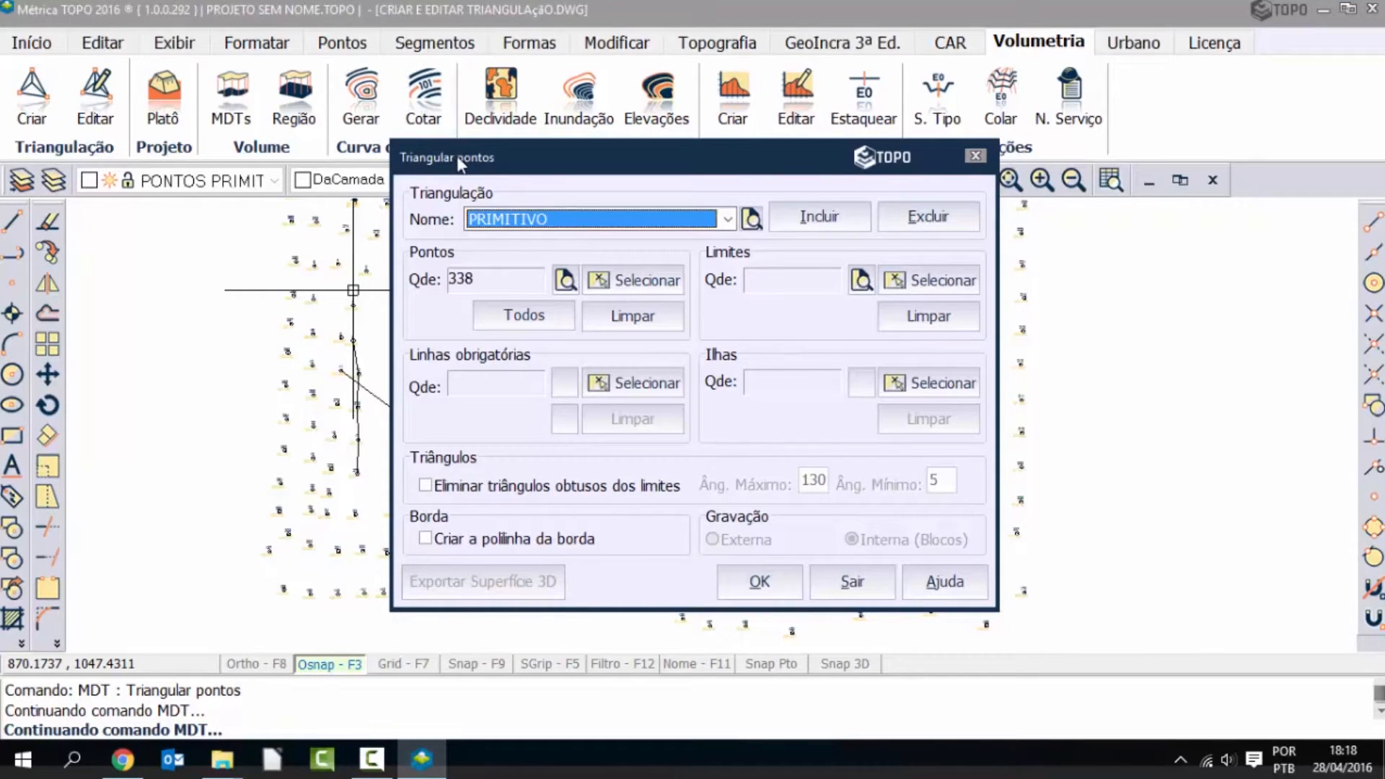
Assign the large five-sided and small four-sided polygons as islands and recalculate the PRIMITIVO triangulation
click(929, 382)
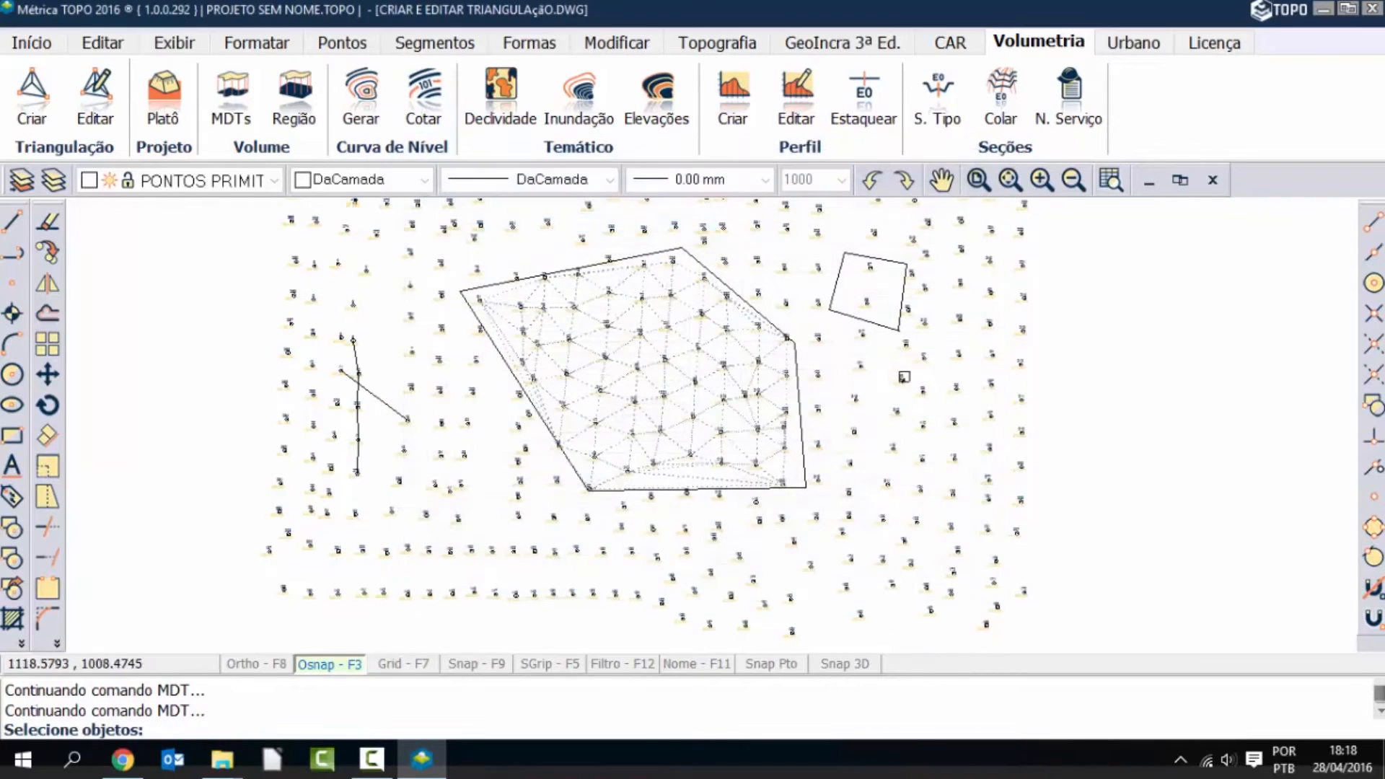
click(685, 249)
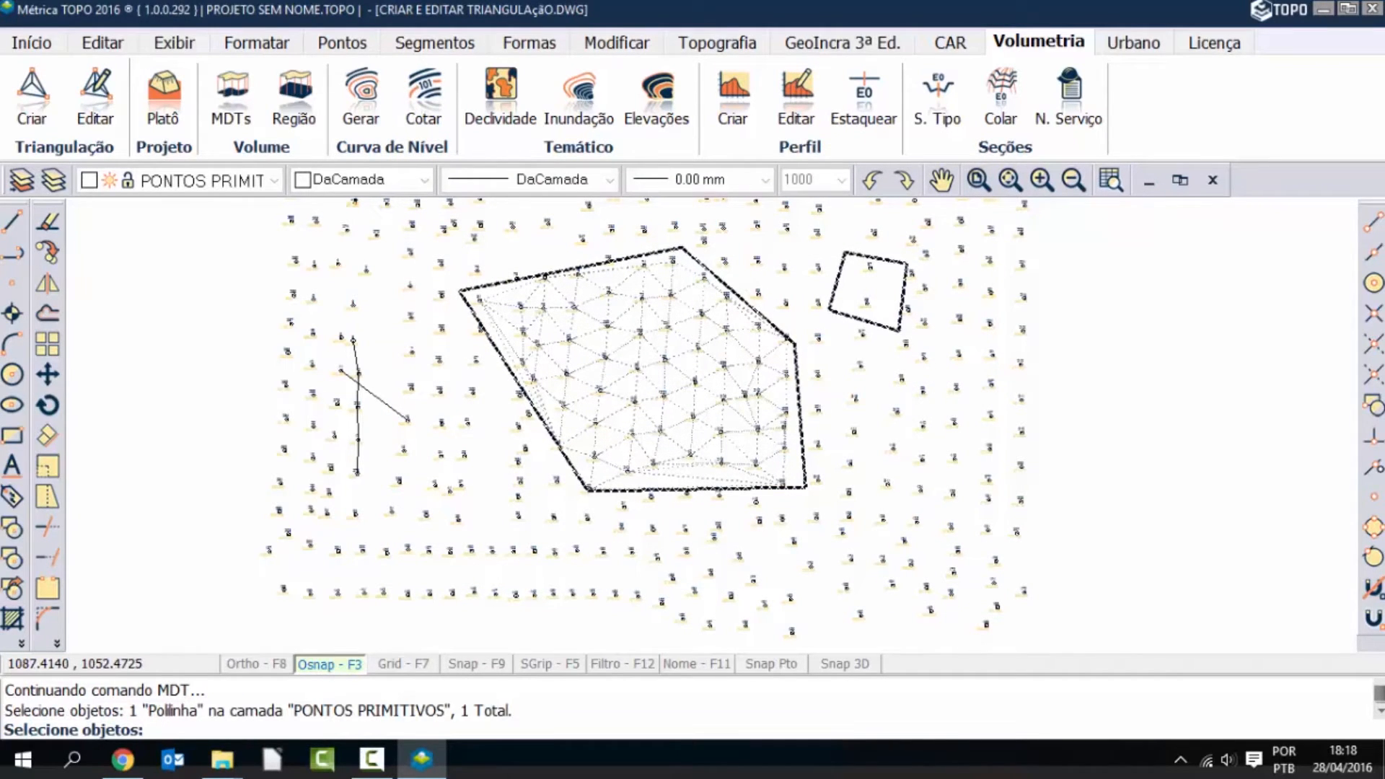
click(837, 285)
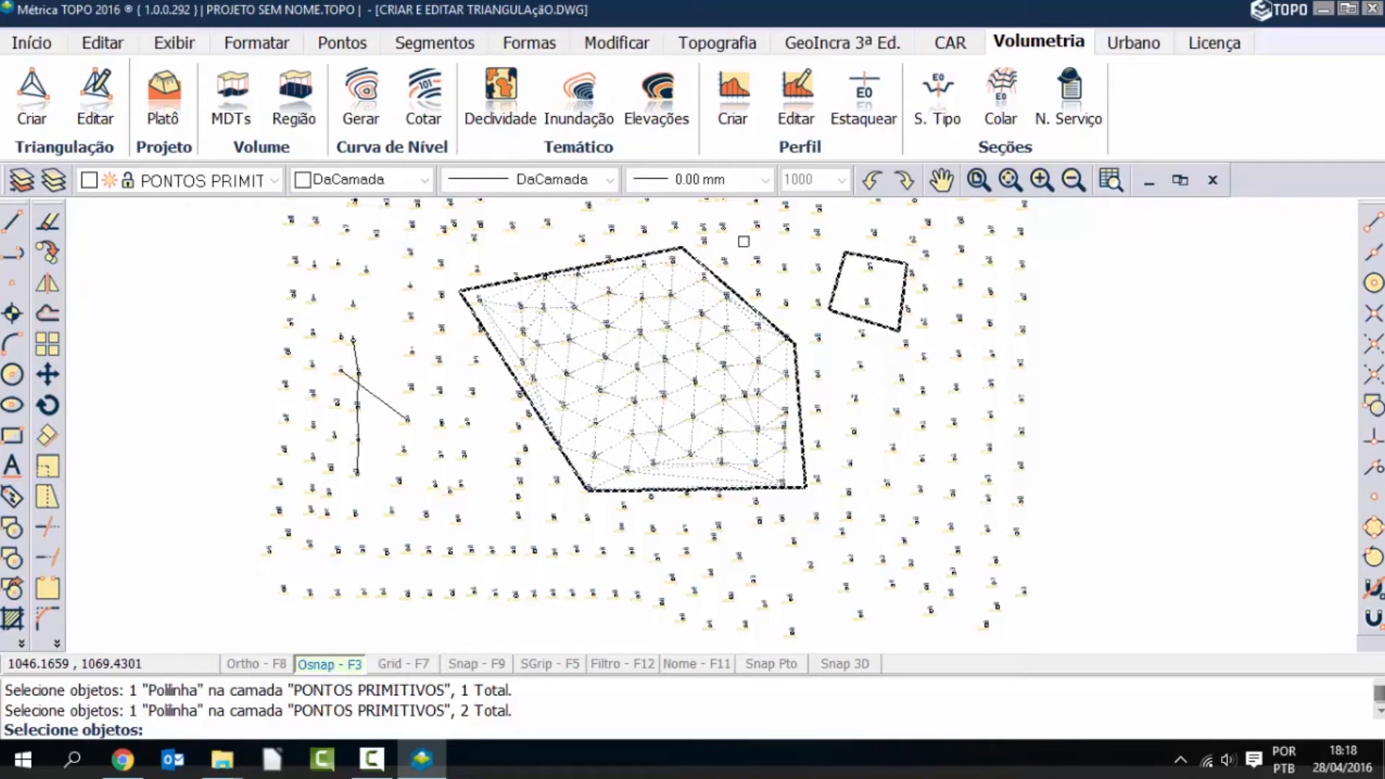
key(Return)
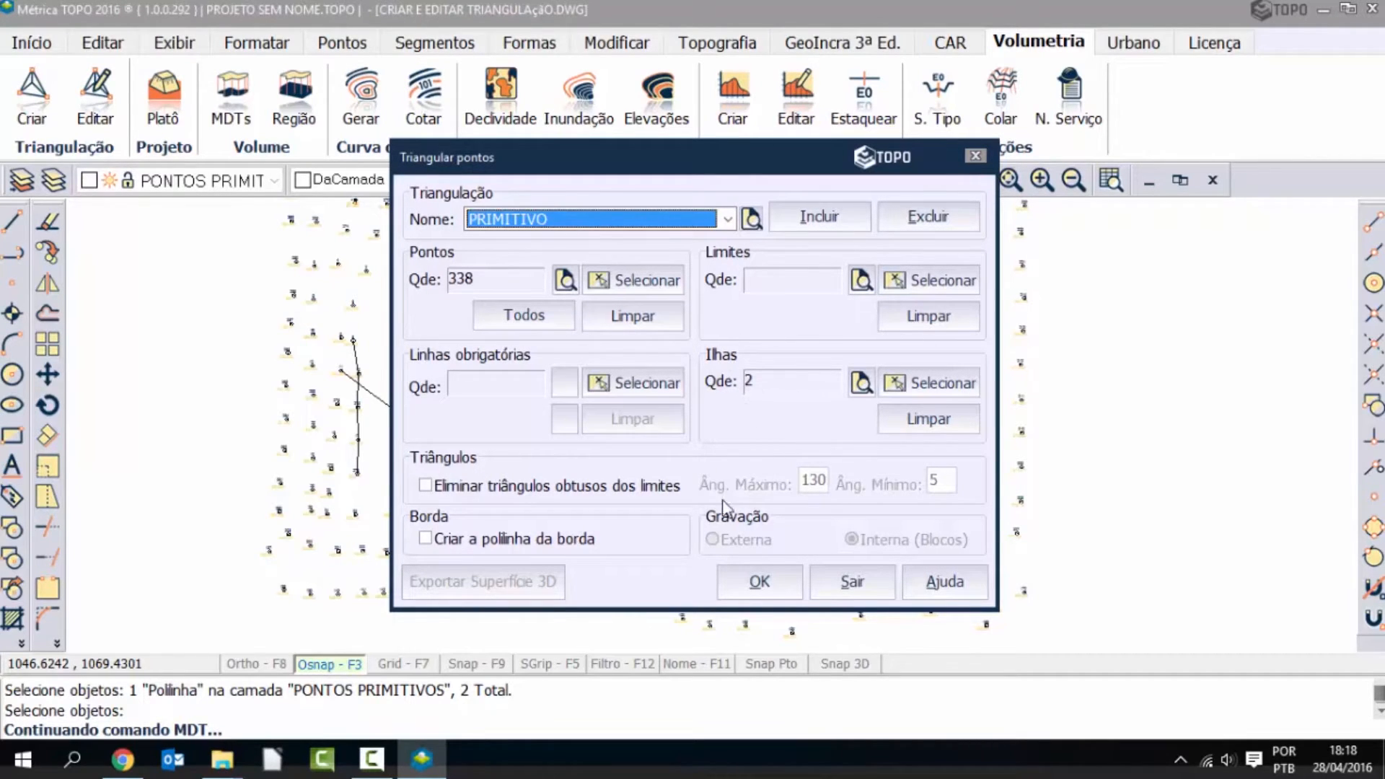
click(754, 582)
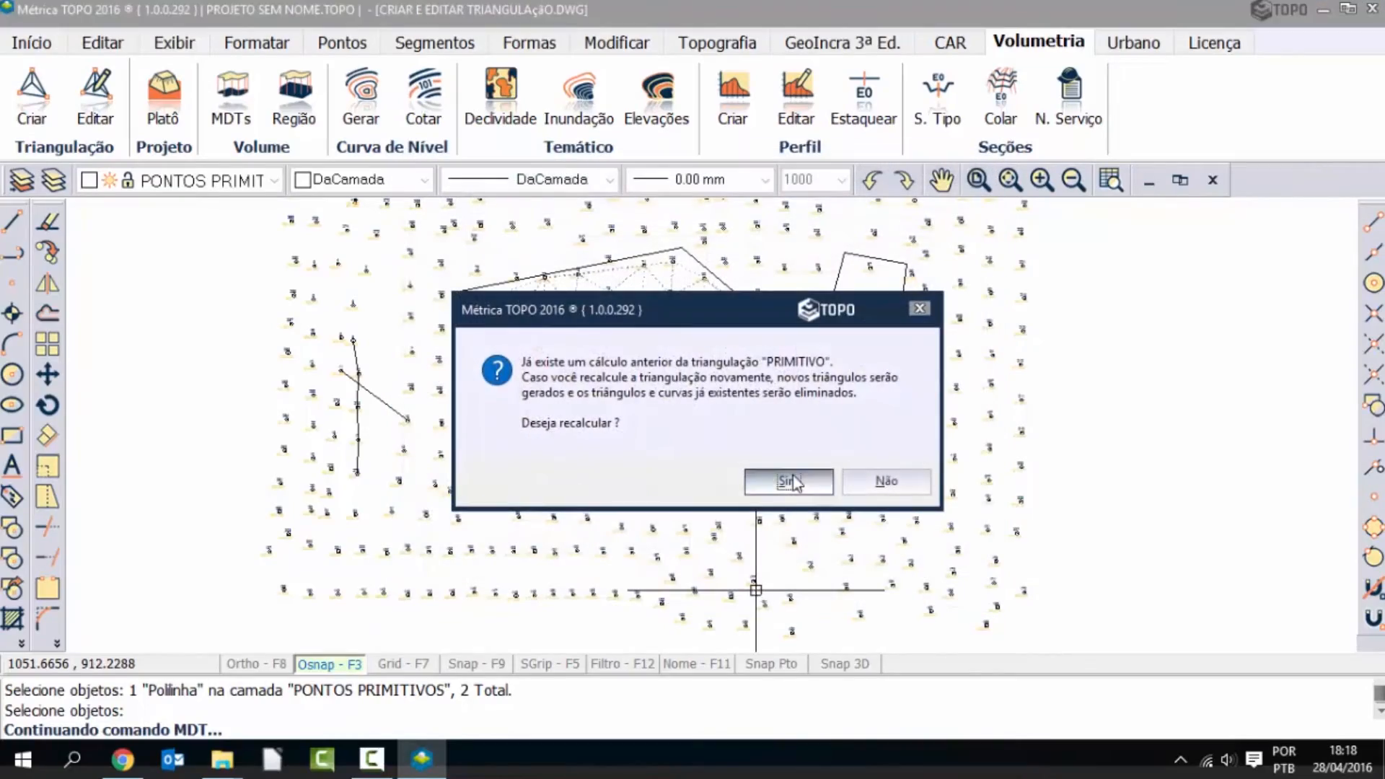
click(792, 479)
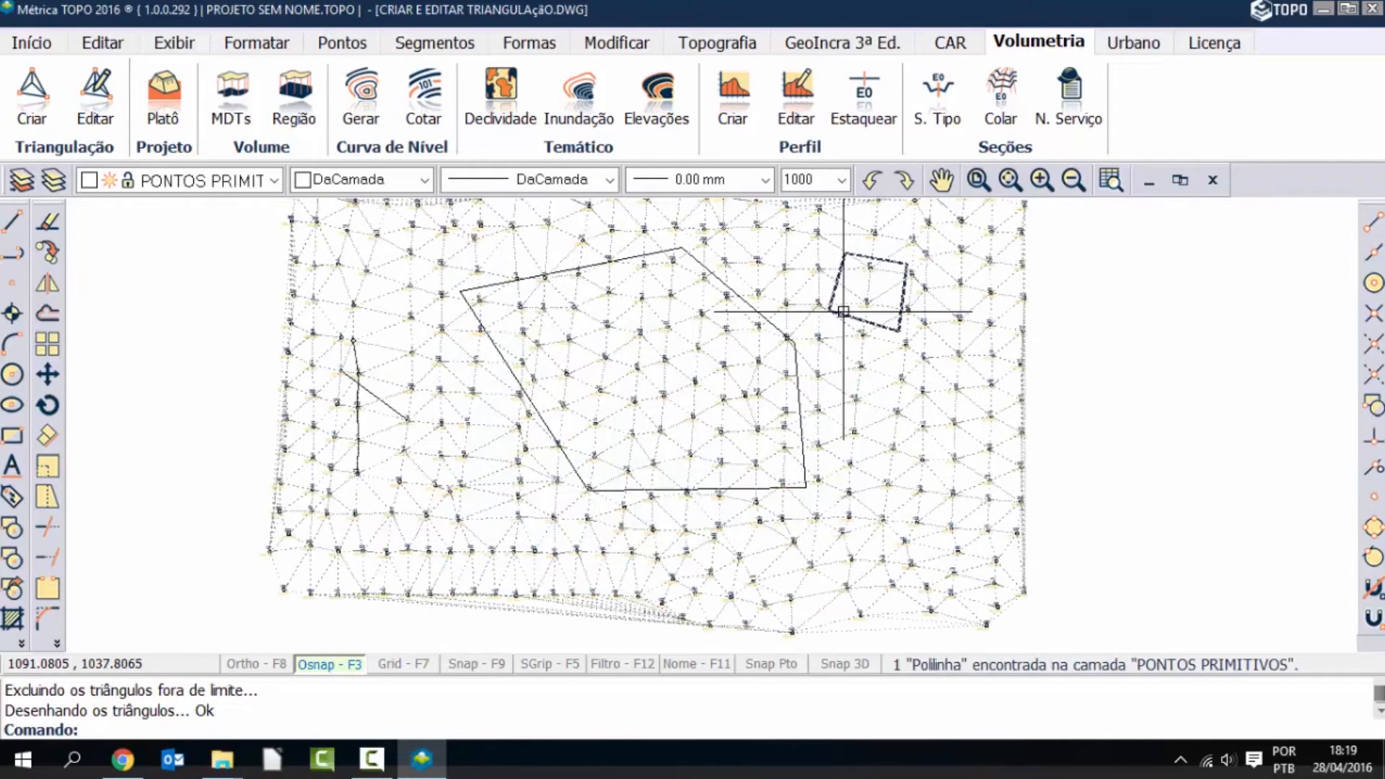
Generate contour lines for PRIMITIVO from 659.000 to 682.000 at a 1.000 m interval, with a master curve every 5
click(360, 105)
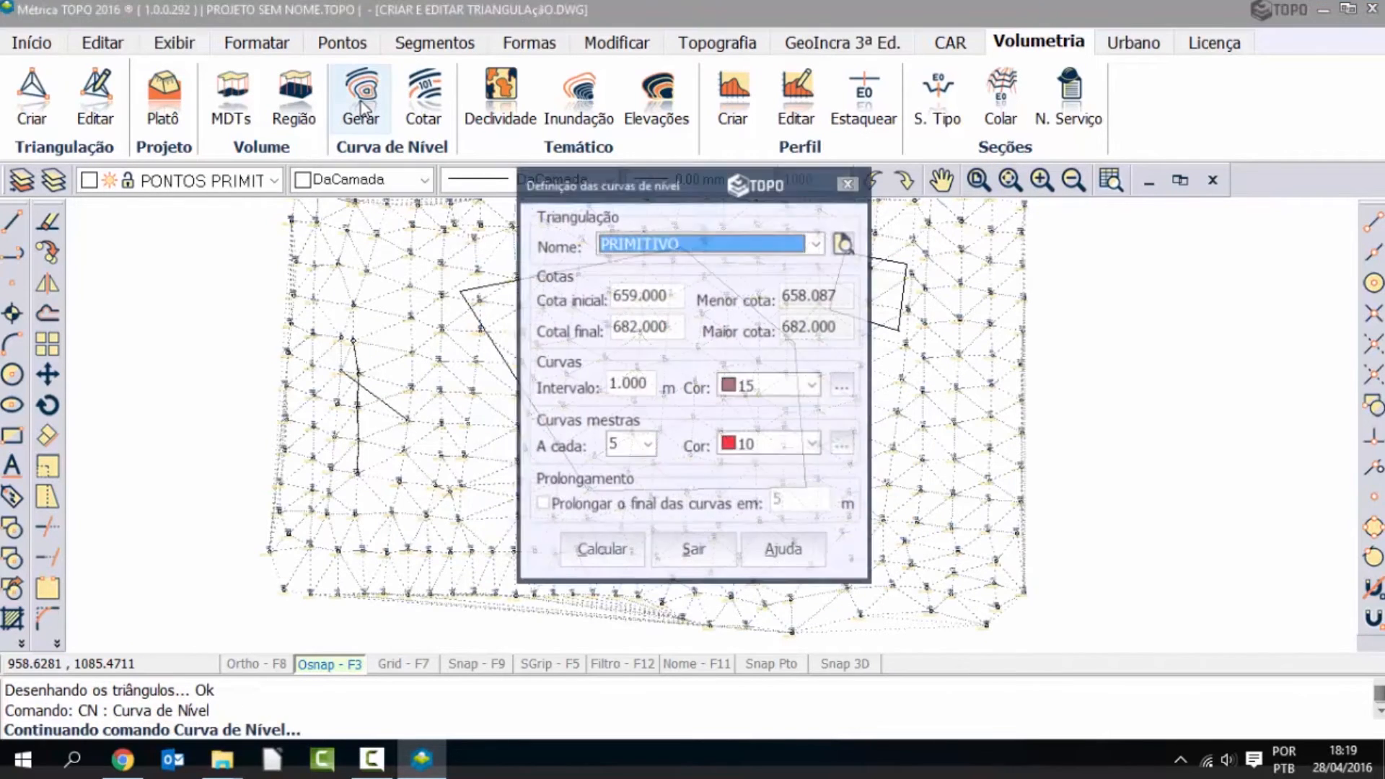
click(619, 557)
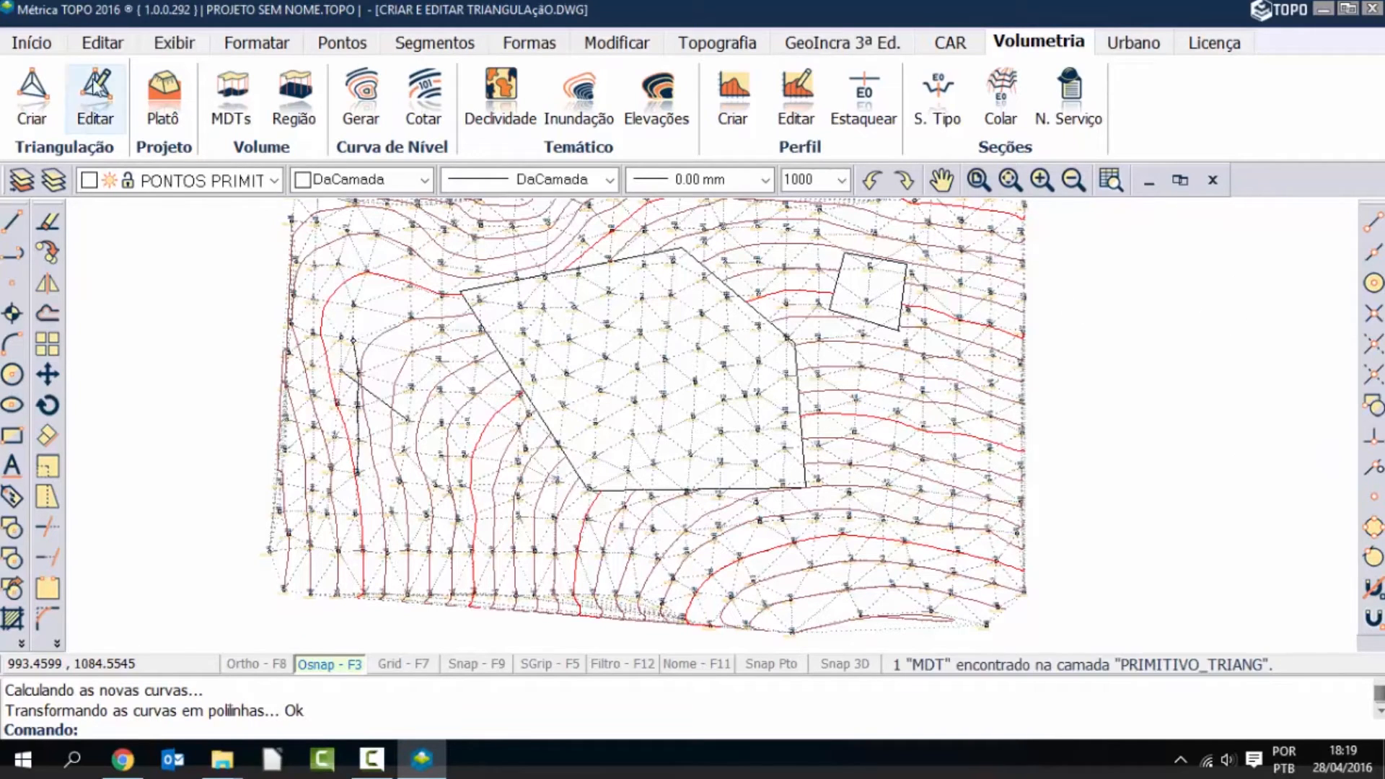
Delete the PRIMITIVO triangulation through the triangulation settings
click(32, 97)
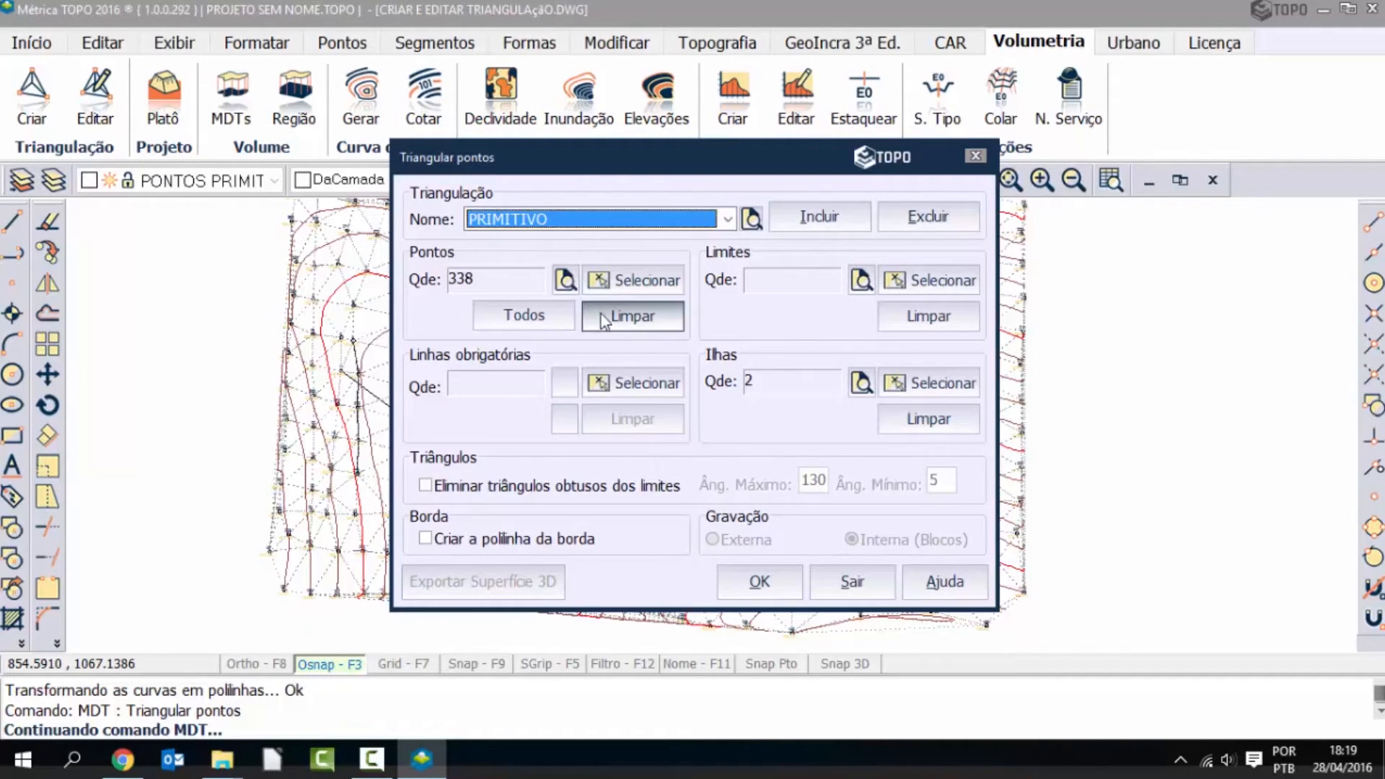
click(946, 212)
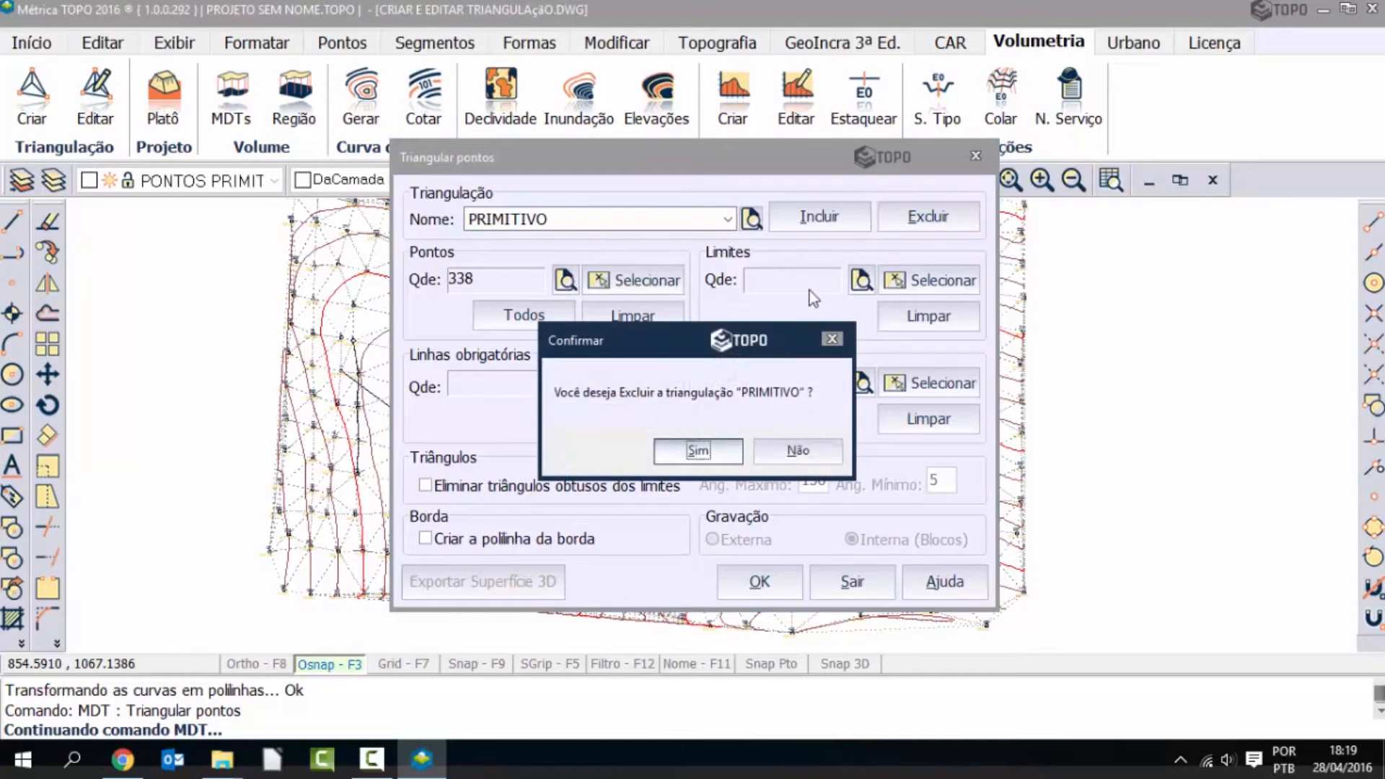
click(705, 454)
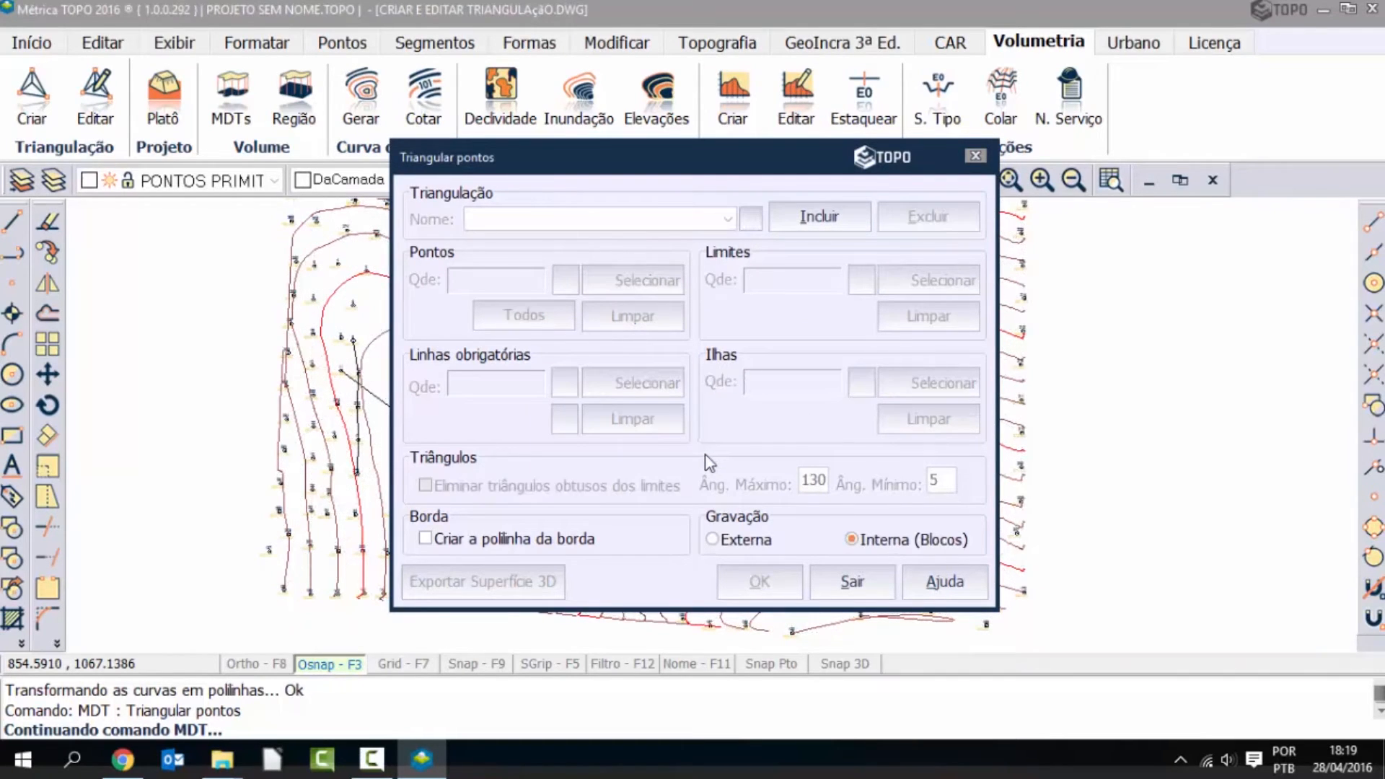
Add a new triangulation named MDT1 and try to include all drawing points in it
click(830, 220)
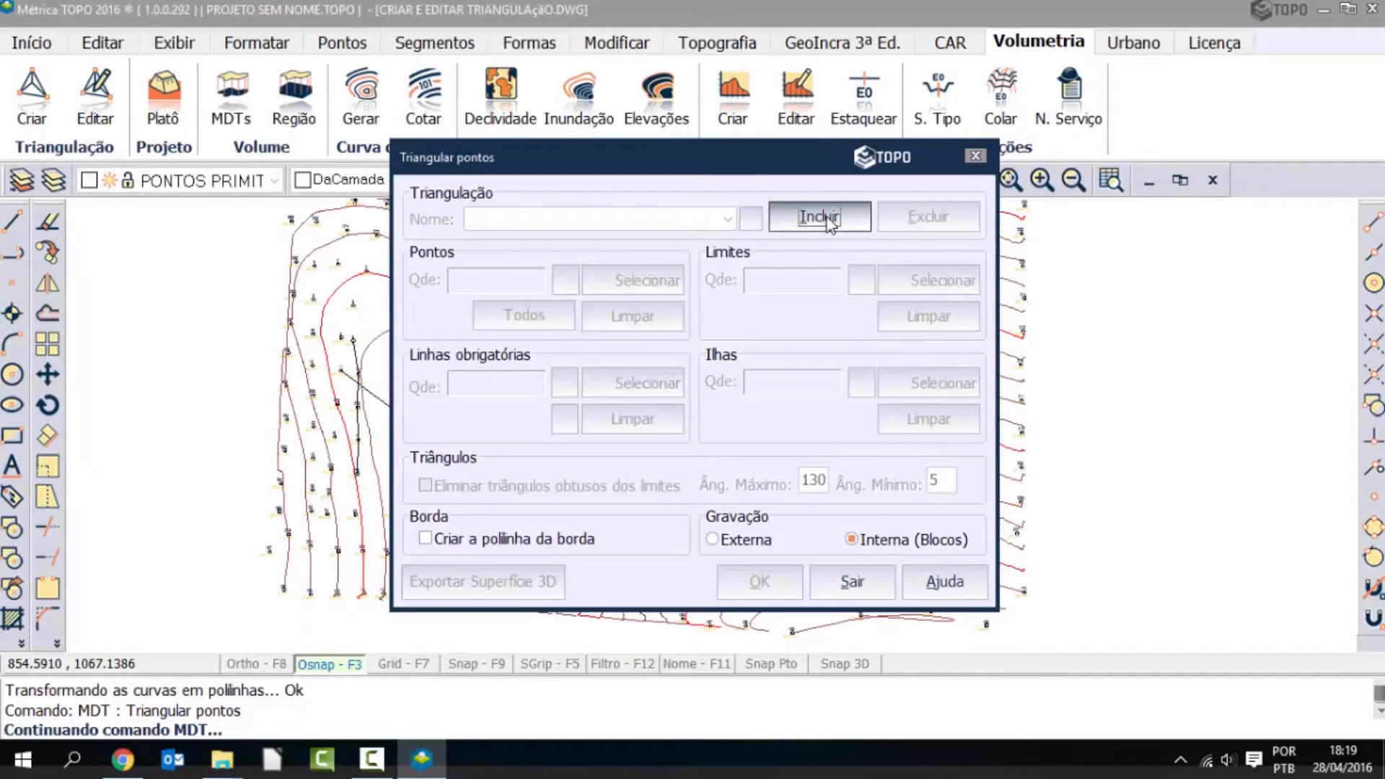
click(631, 415)
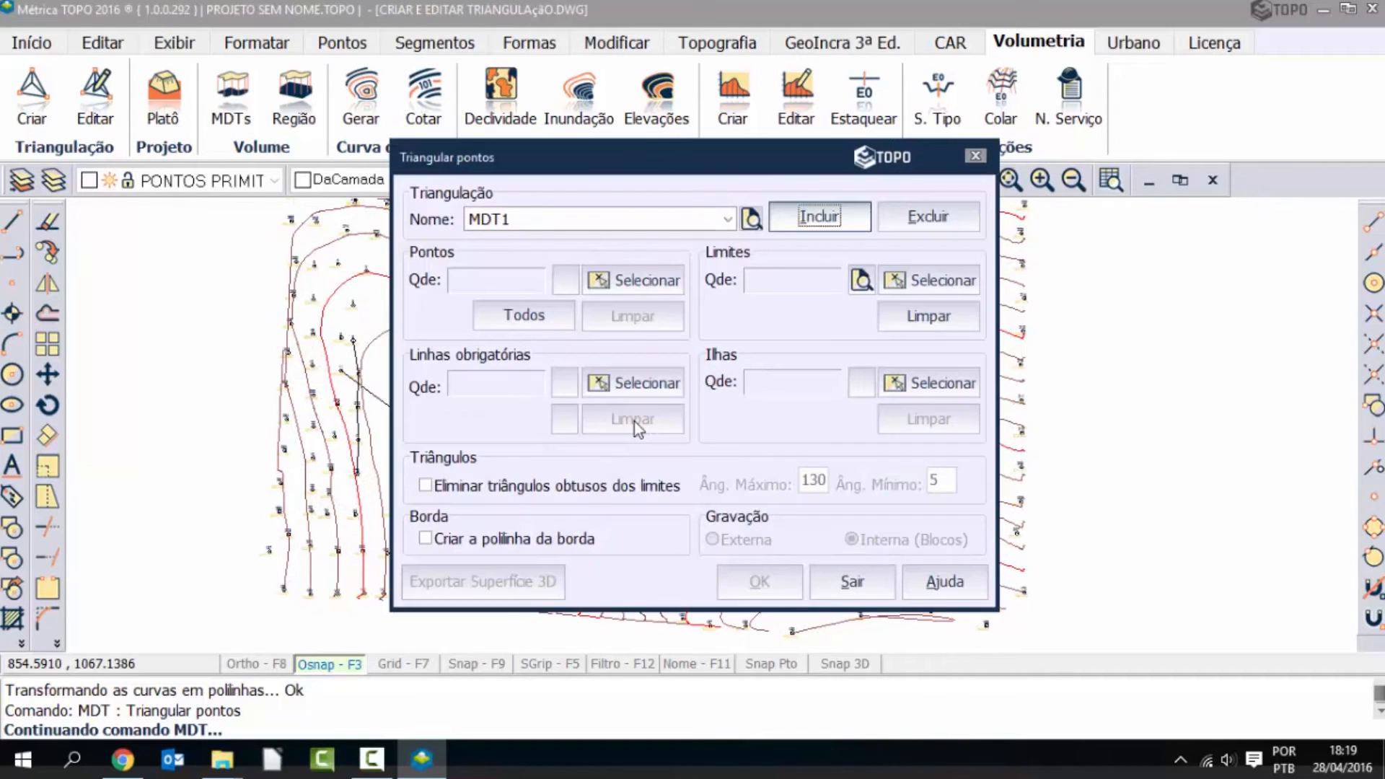
click(476, 318)
click(687, 440)
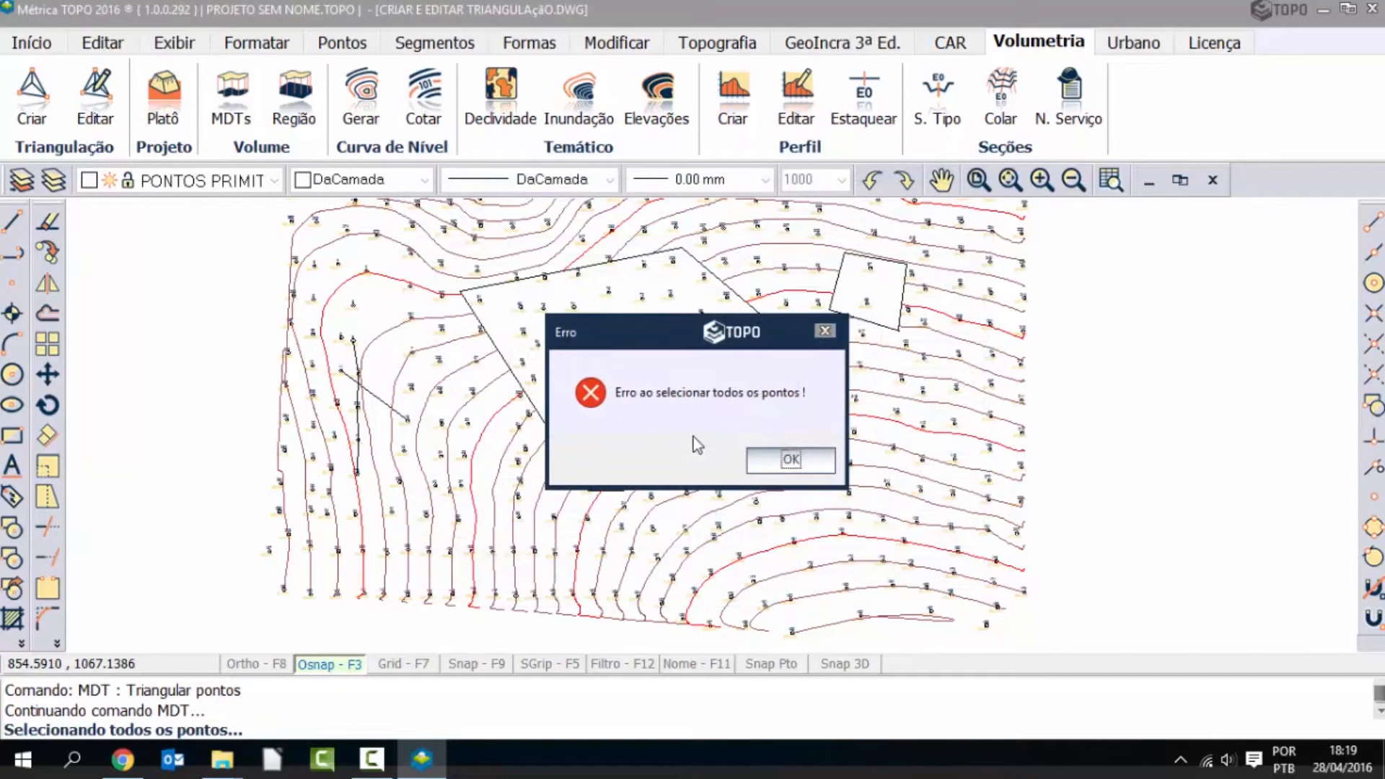
click(786, 459)
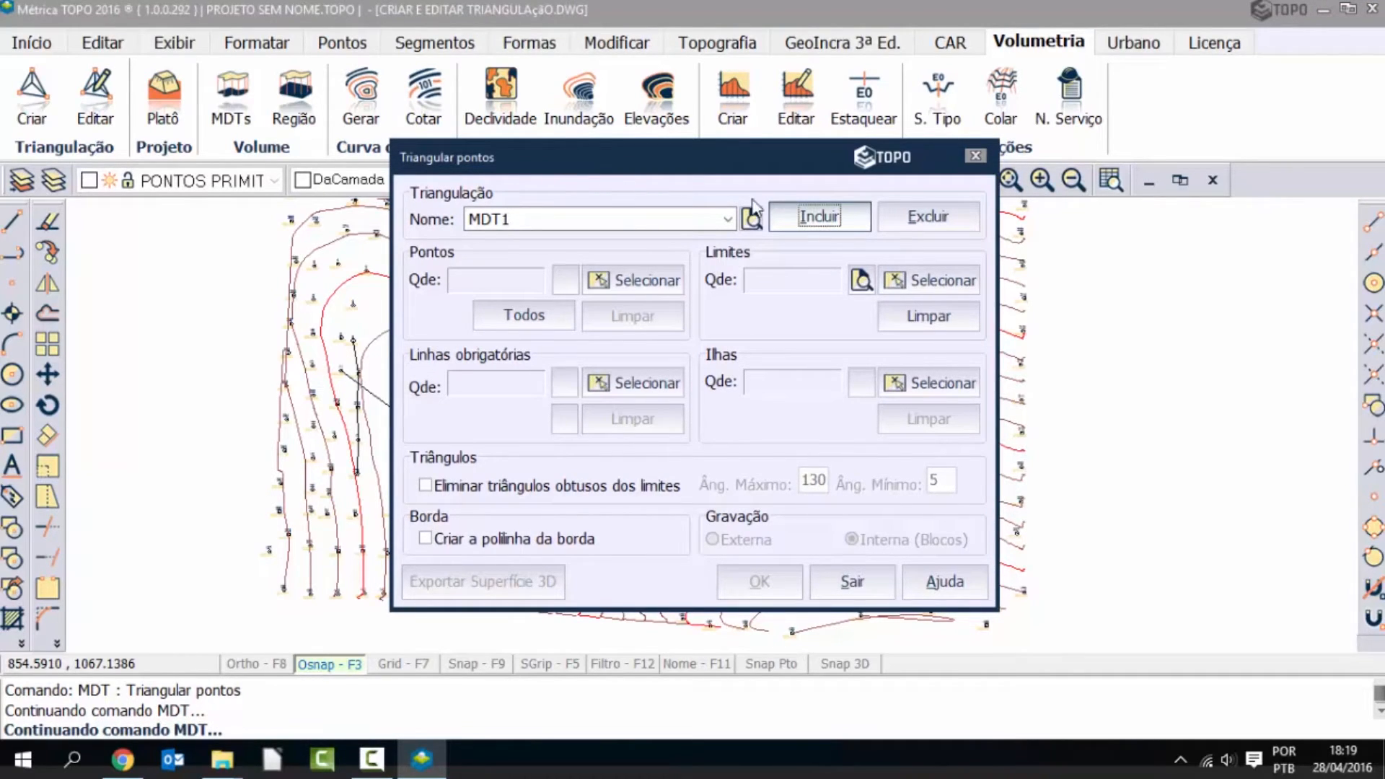
Add a new triangulation named PRIMITIVO and include all drawing points in it
click(820, 218)
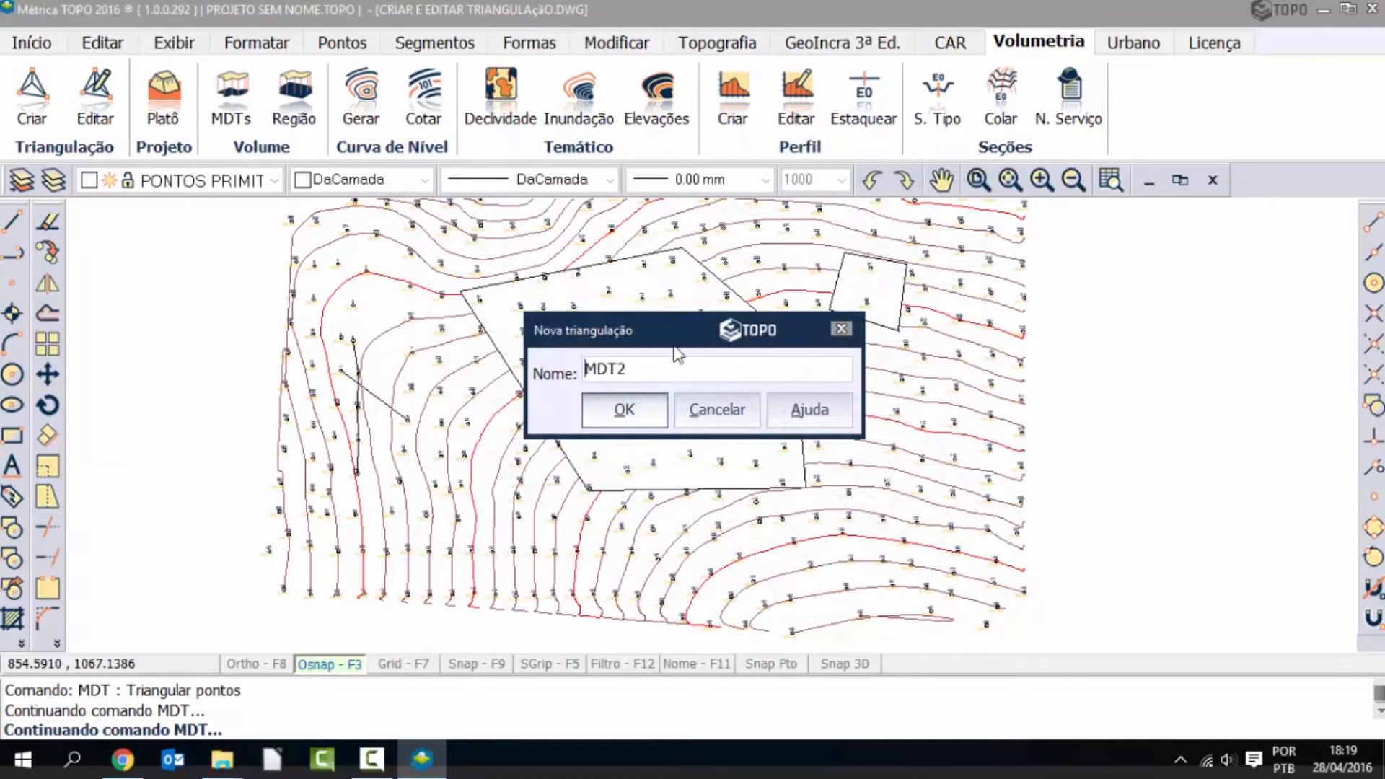
text(PRIMITIVO)
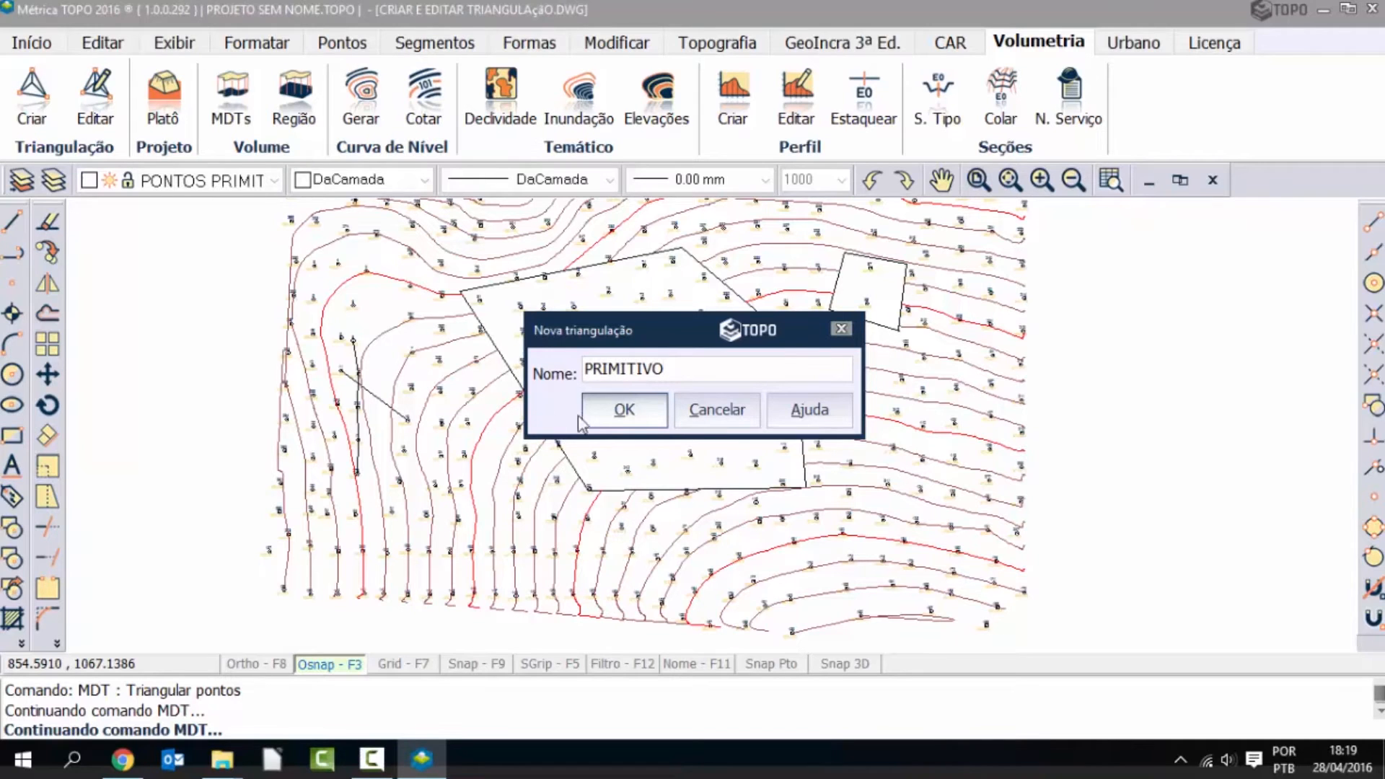
click(599, 410)
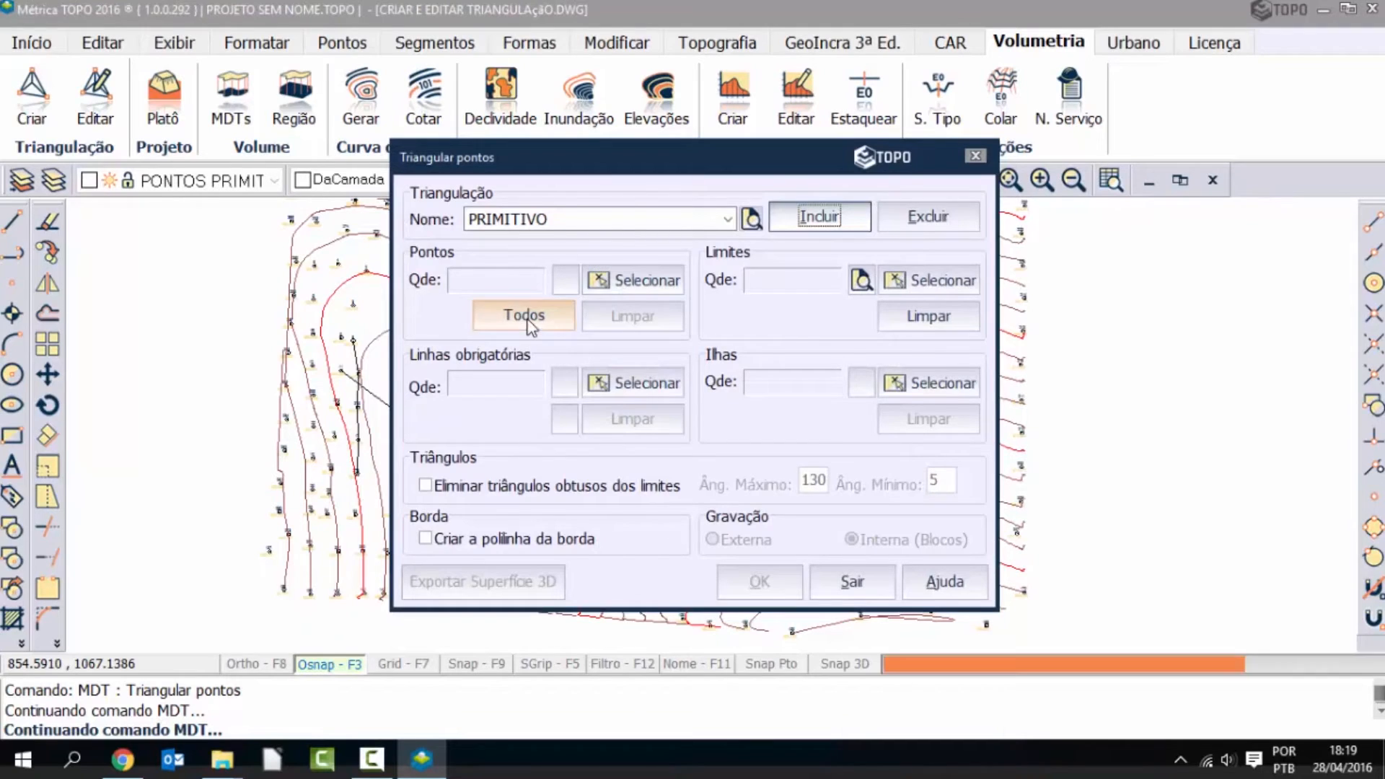
click(530, 332)
click(620, 441)
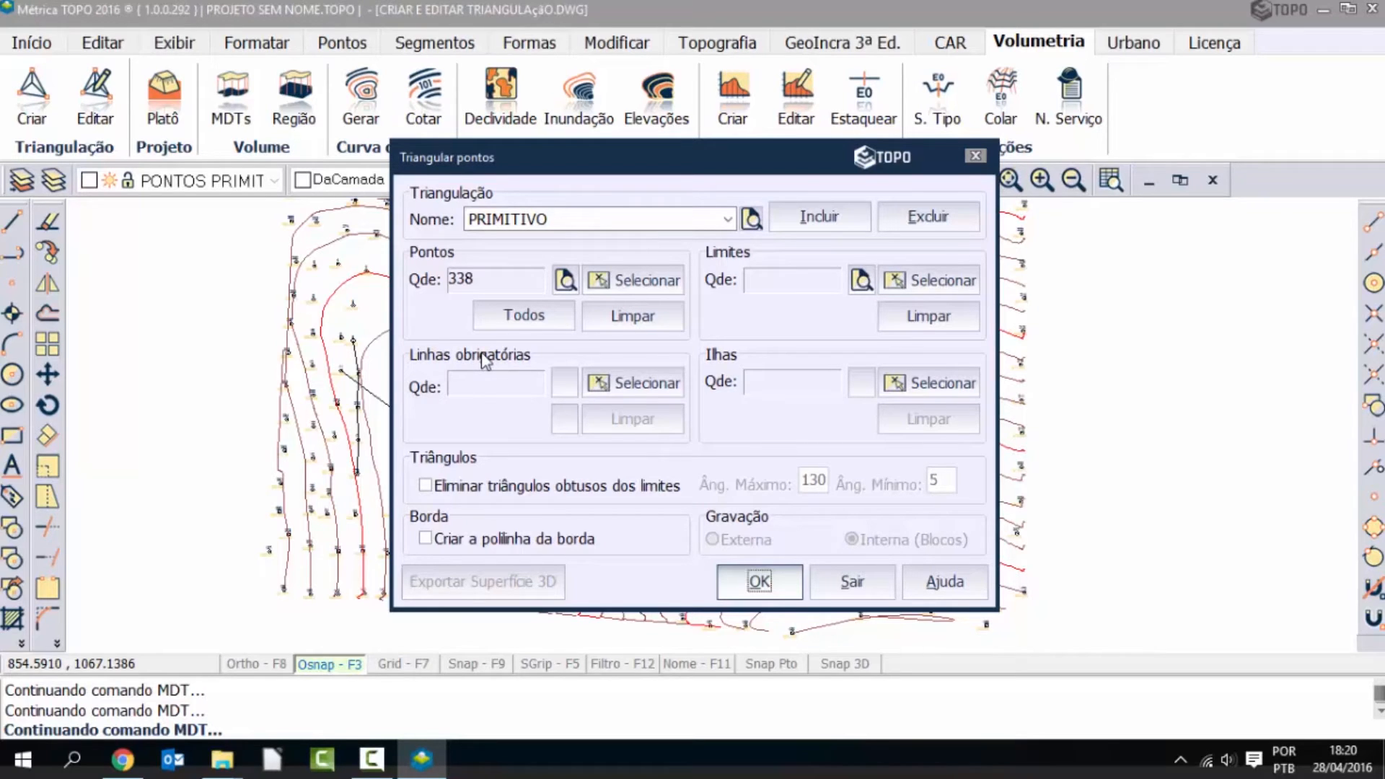
Assign the near-vertical polyline running from point 8 to point 278 as a mandatory line of PRIMITIVO
drag(551, 161, 686, 146)
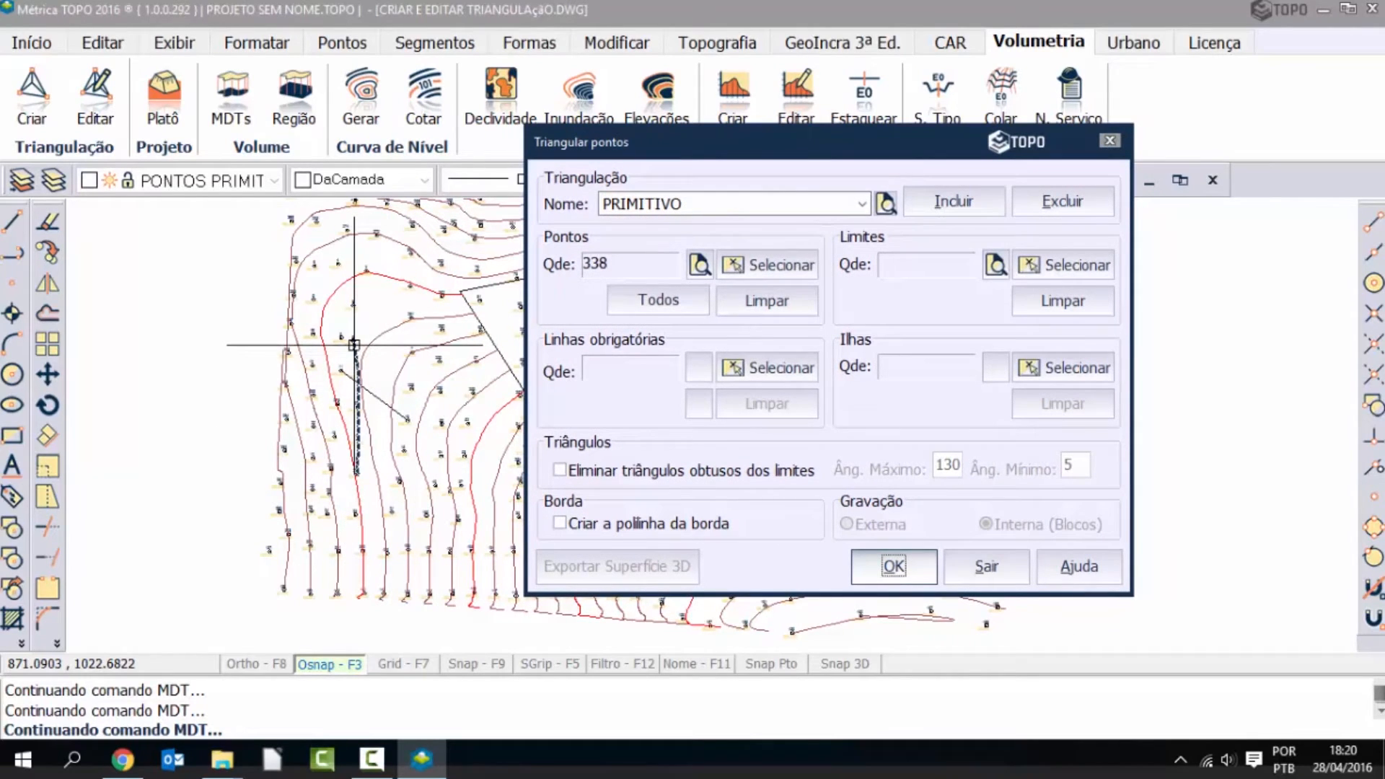
click(778, 370)
scroll(337, 424, up, 2)
scroll(337, 424, up, 1)
middle_drag(439, 272, 490, 311)
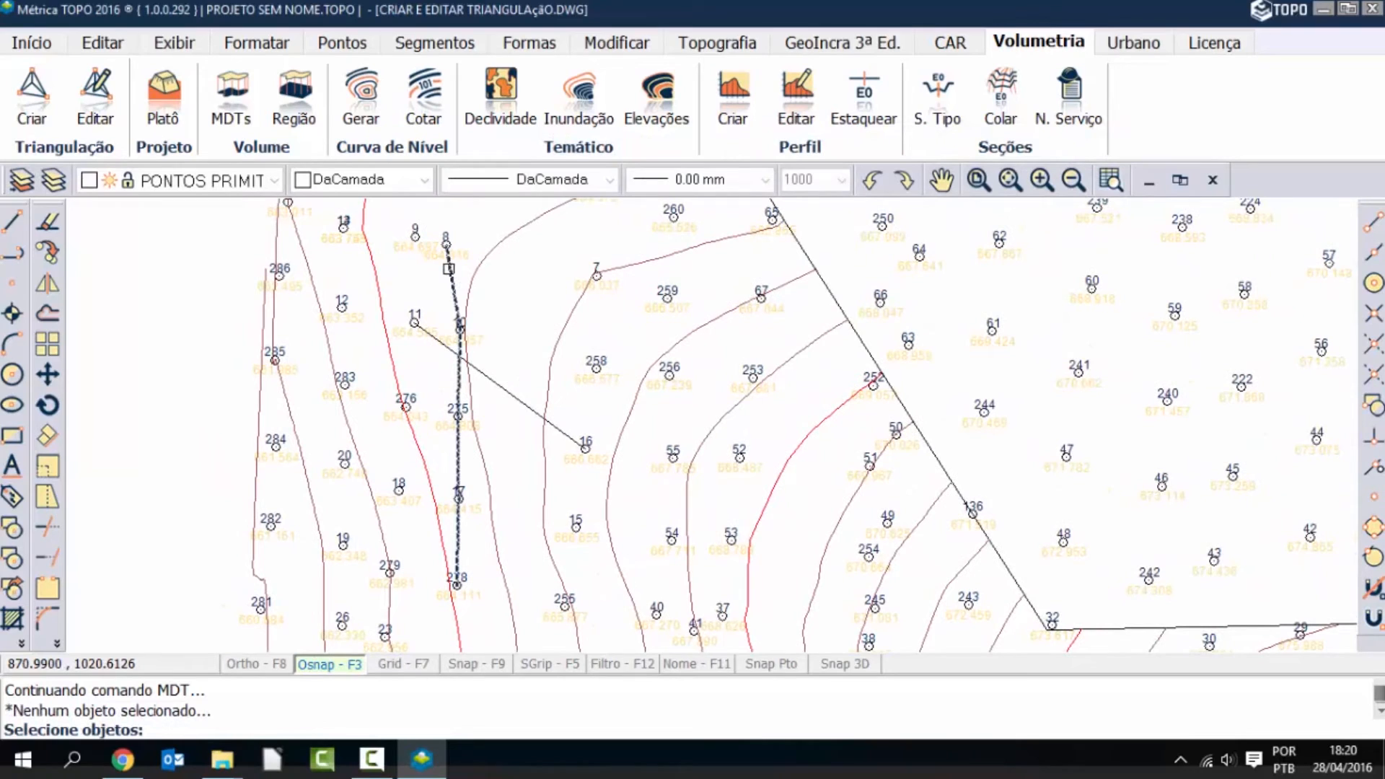
click(449, 269)
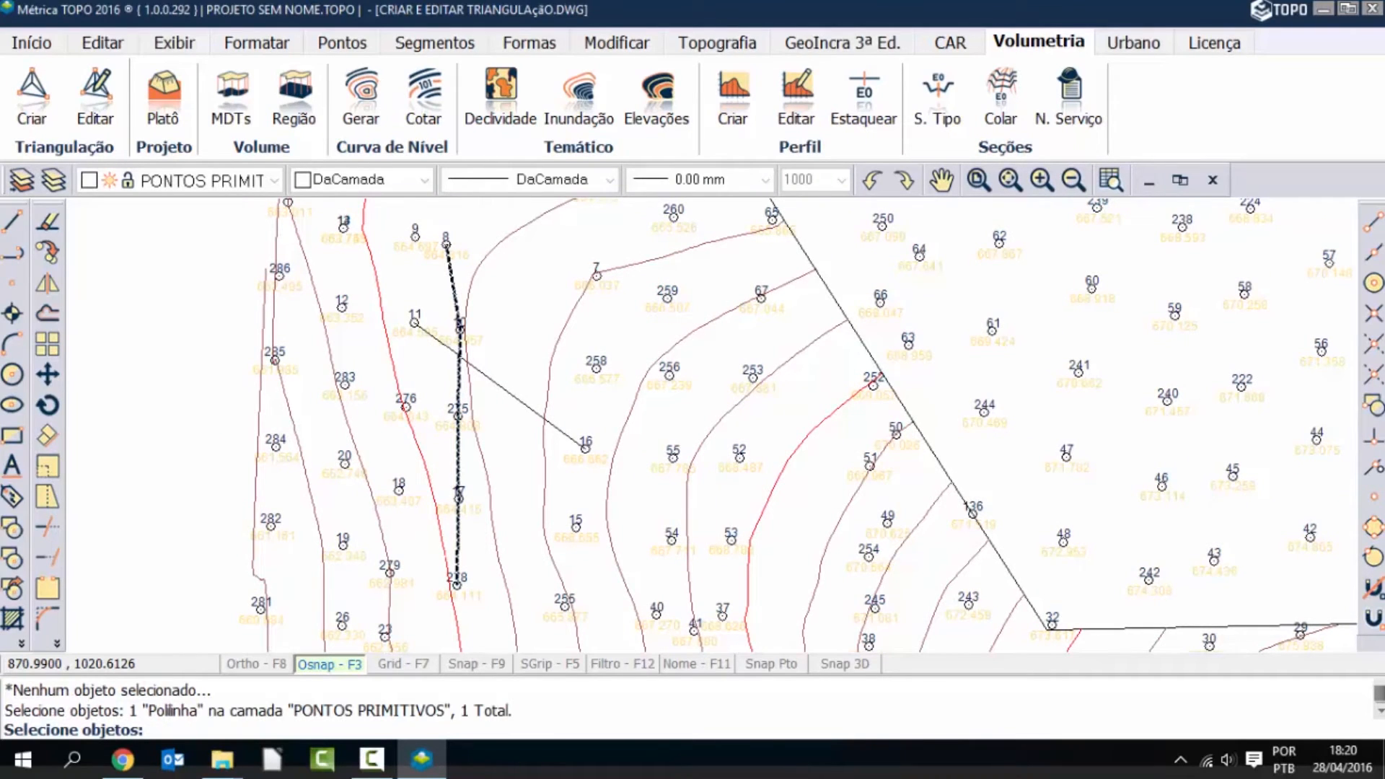
key(Return)
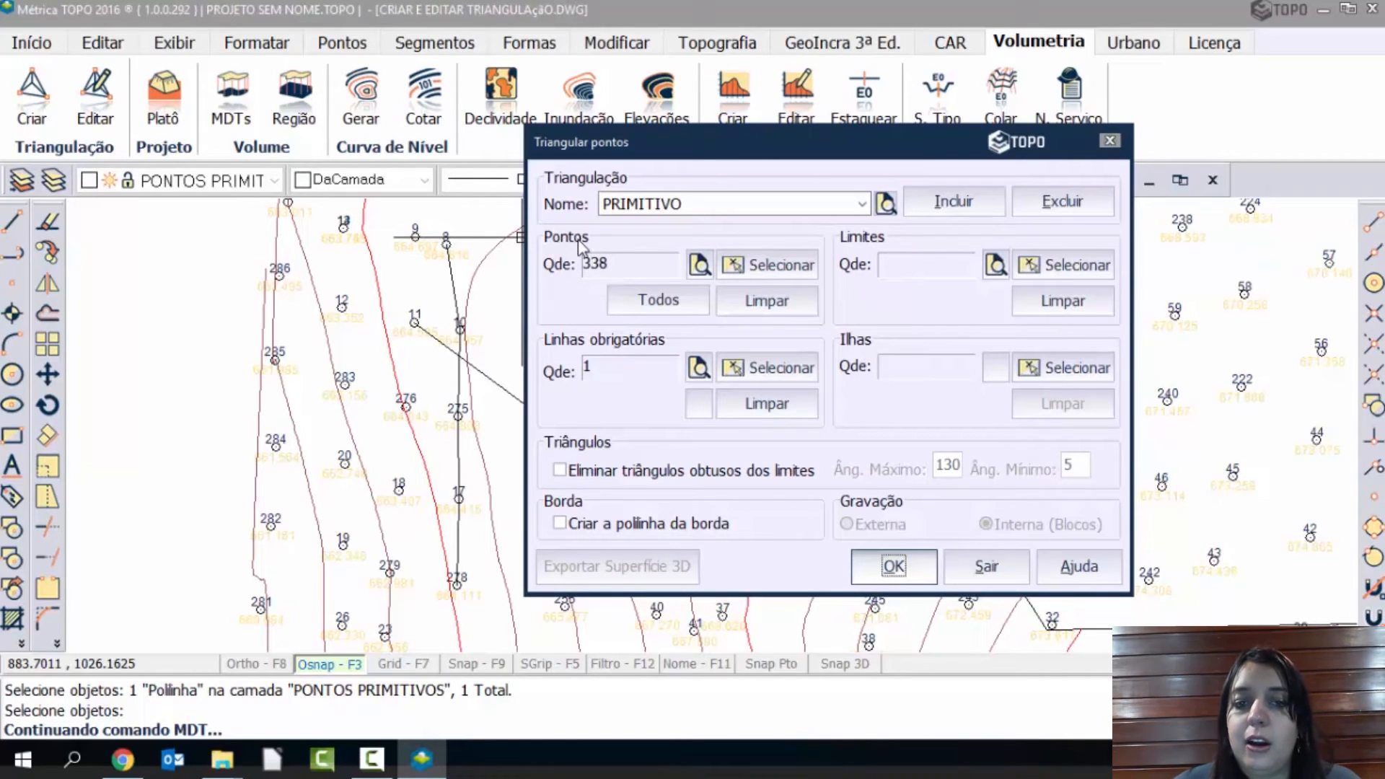
Try to add the crossing line between points 11 and 16 as another mandatory line
click(793, 371)
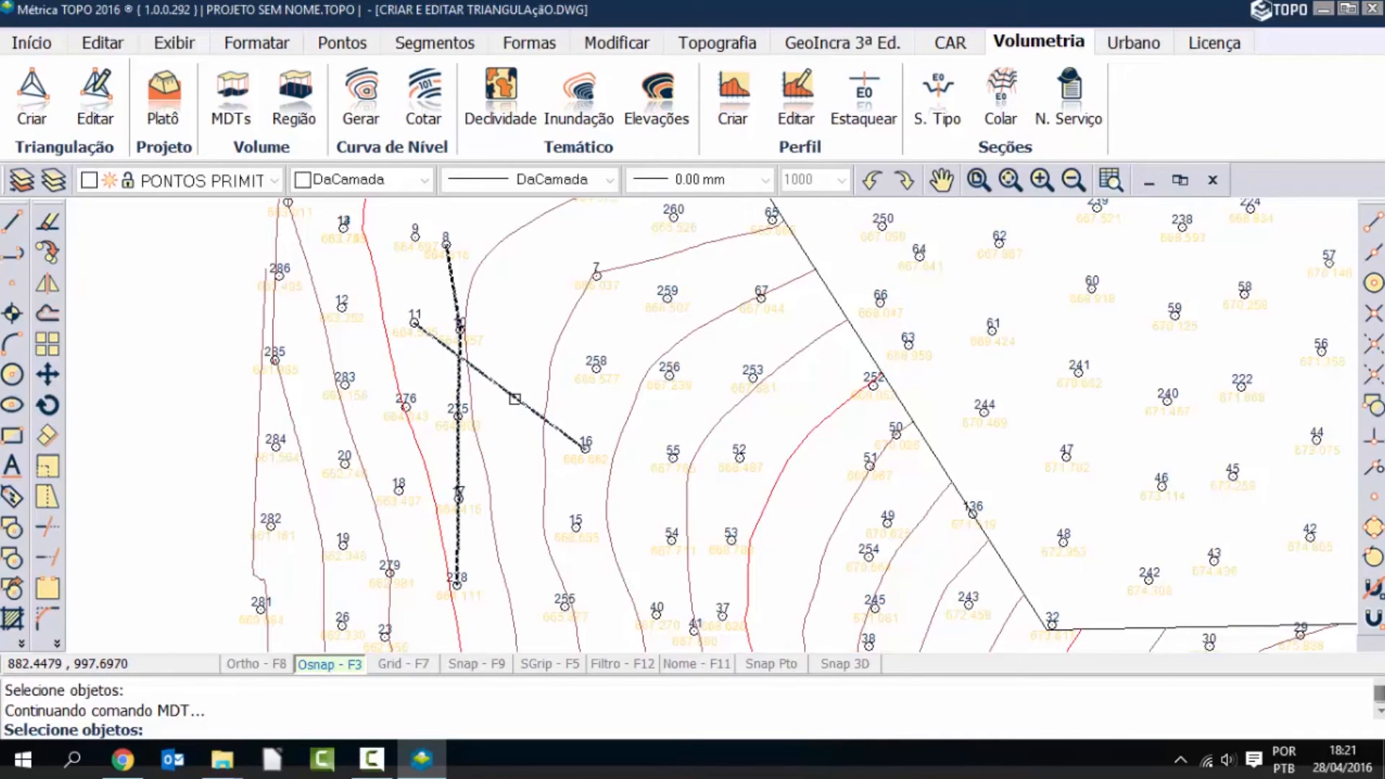
click(514, 399)
key(Return)
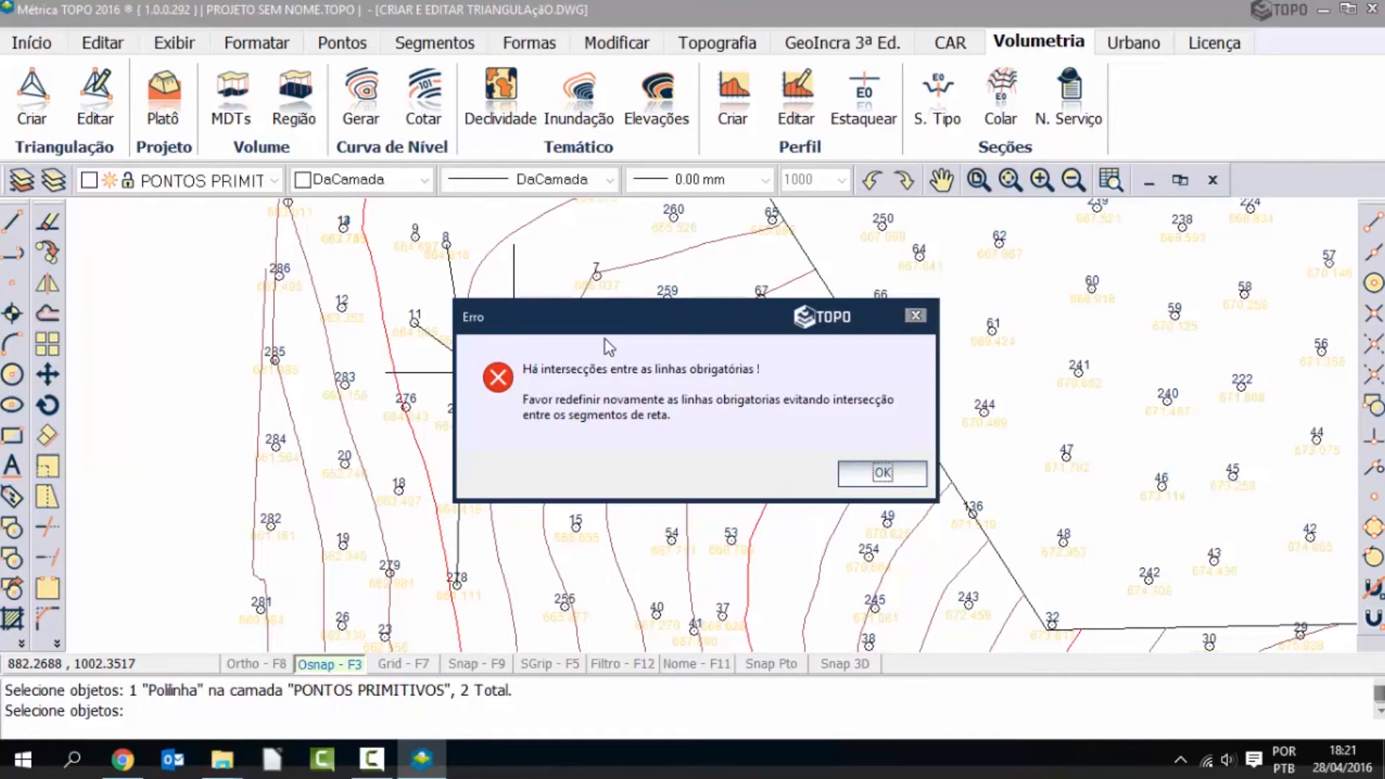
drag(561, 314, 773, 287)
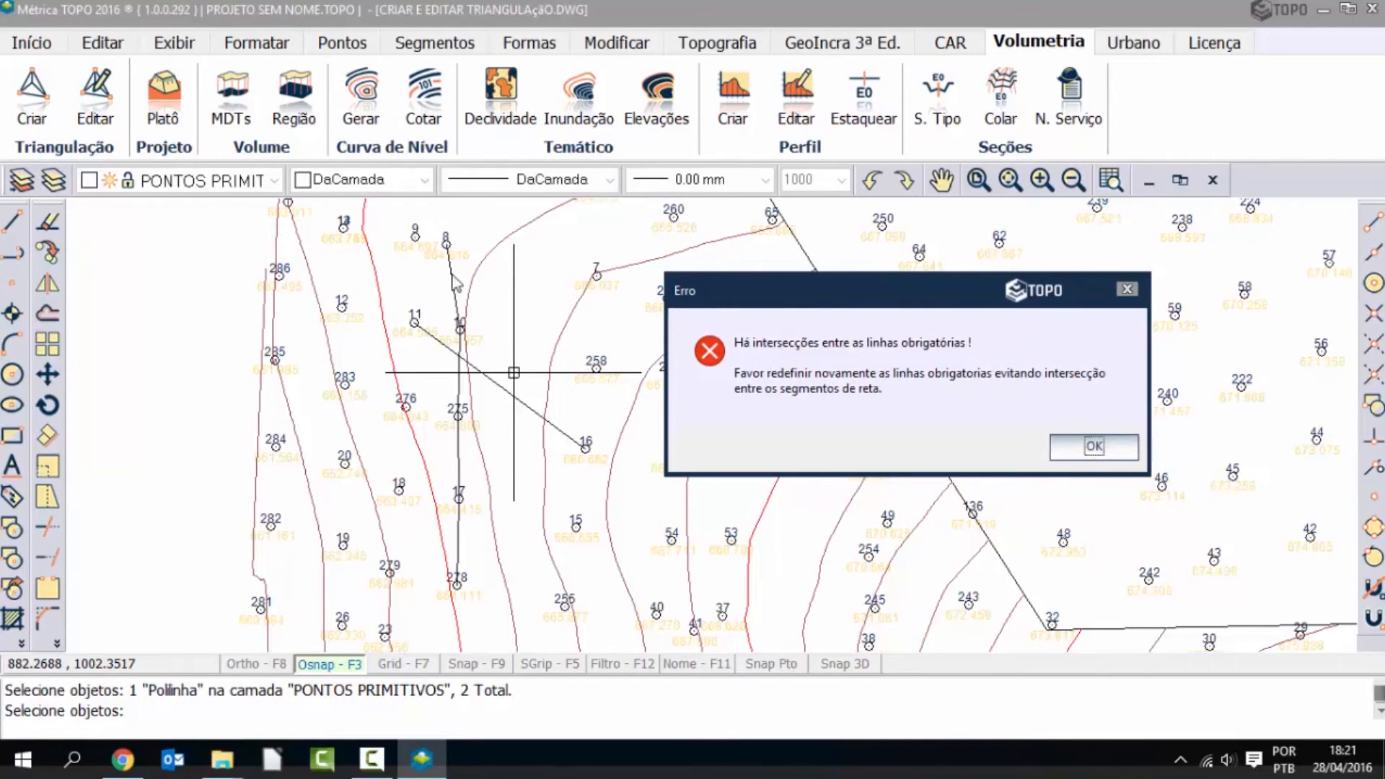
click(1094, 447)
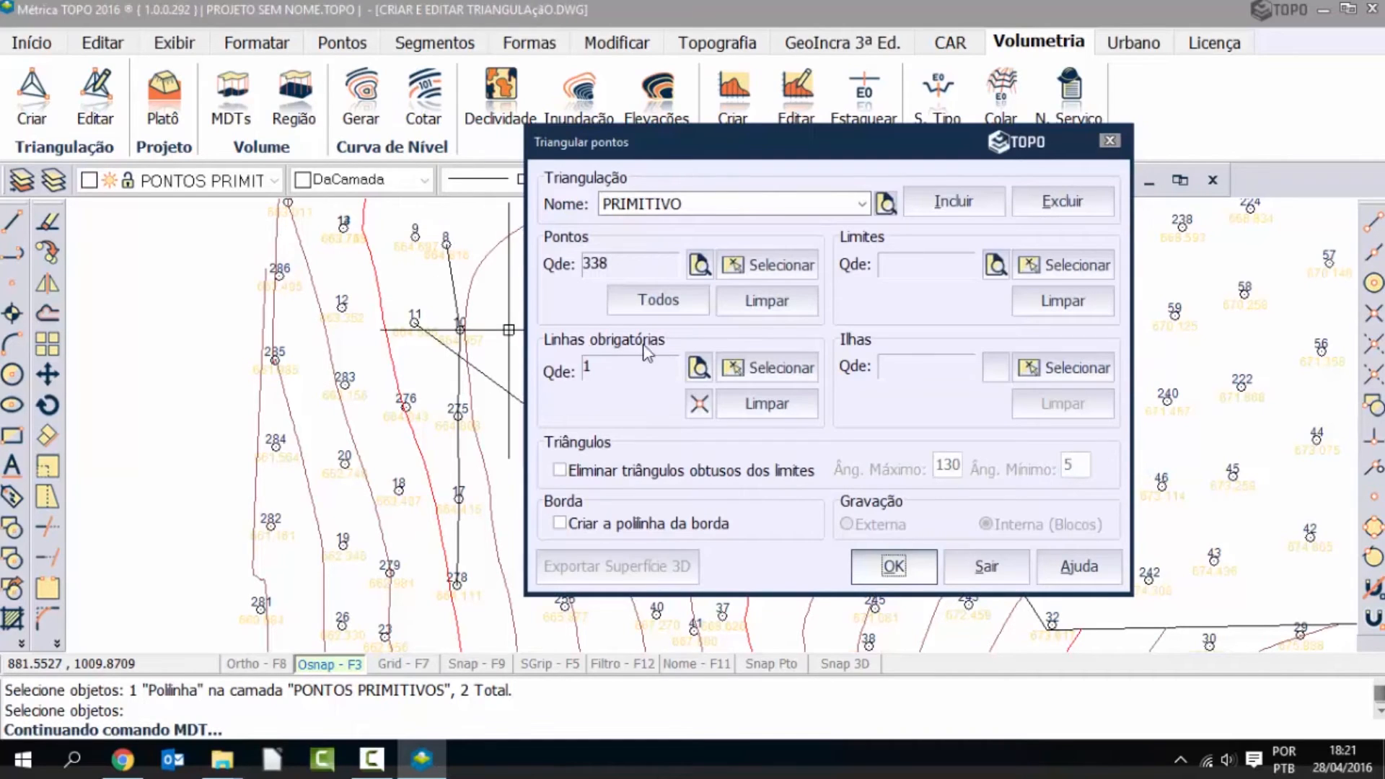
Locate the intersecting mandatory line in the drawing and return to the triangulation settings
click(701, 411)
click(699, 406)
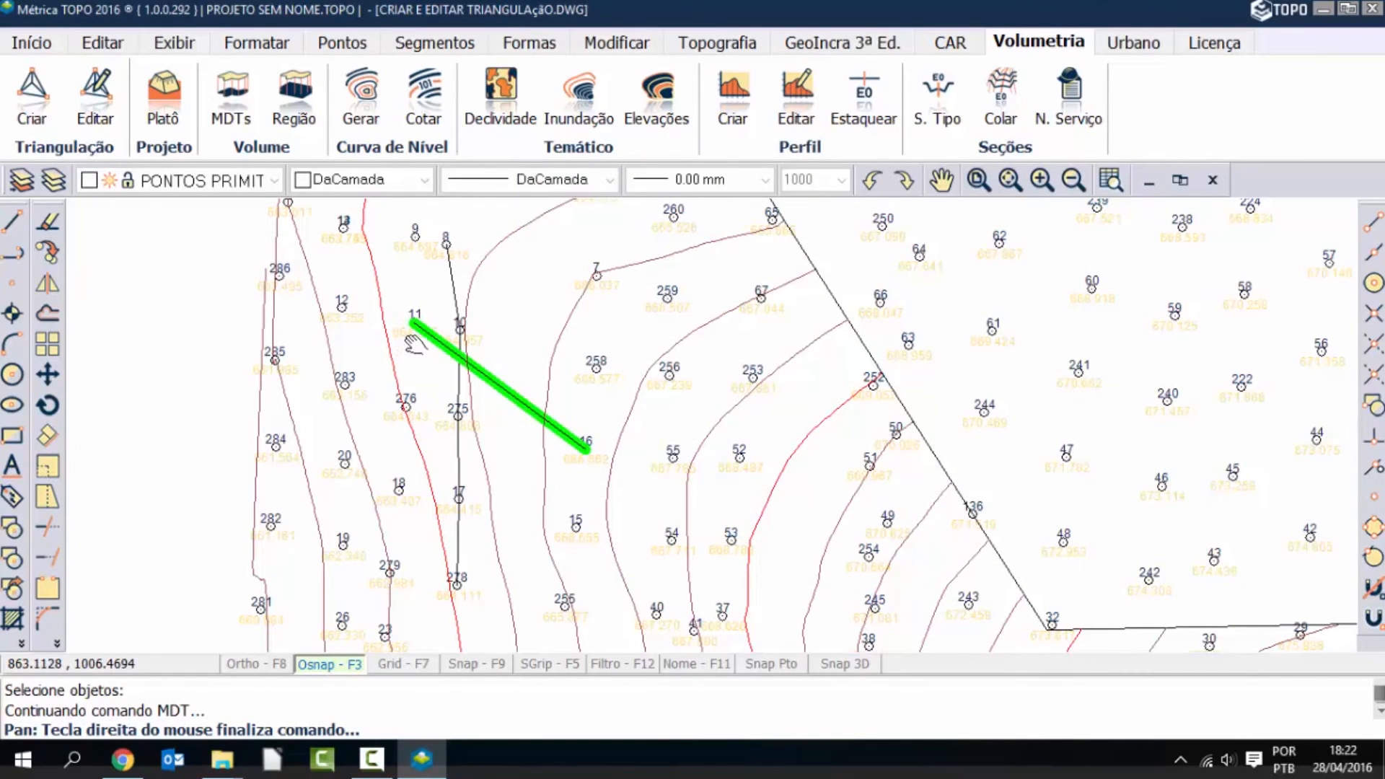
right_click(498, 312)
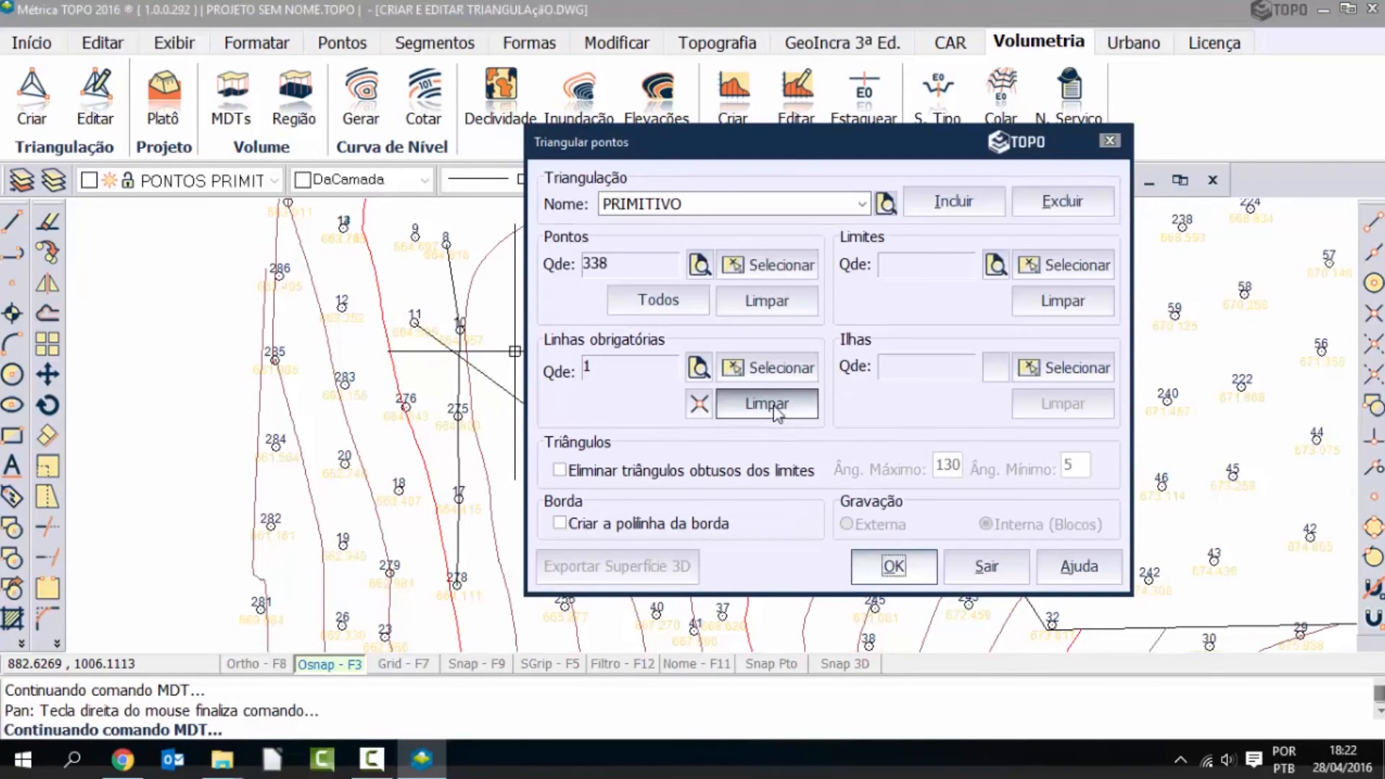
Clear all mandatory lines from PRIMITIVO and reassign only the polyline from point 8 to point 278
click(772, 405)
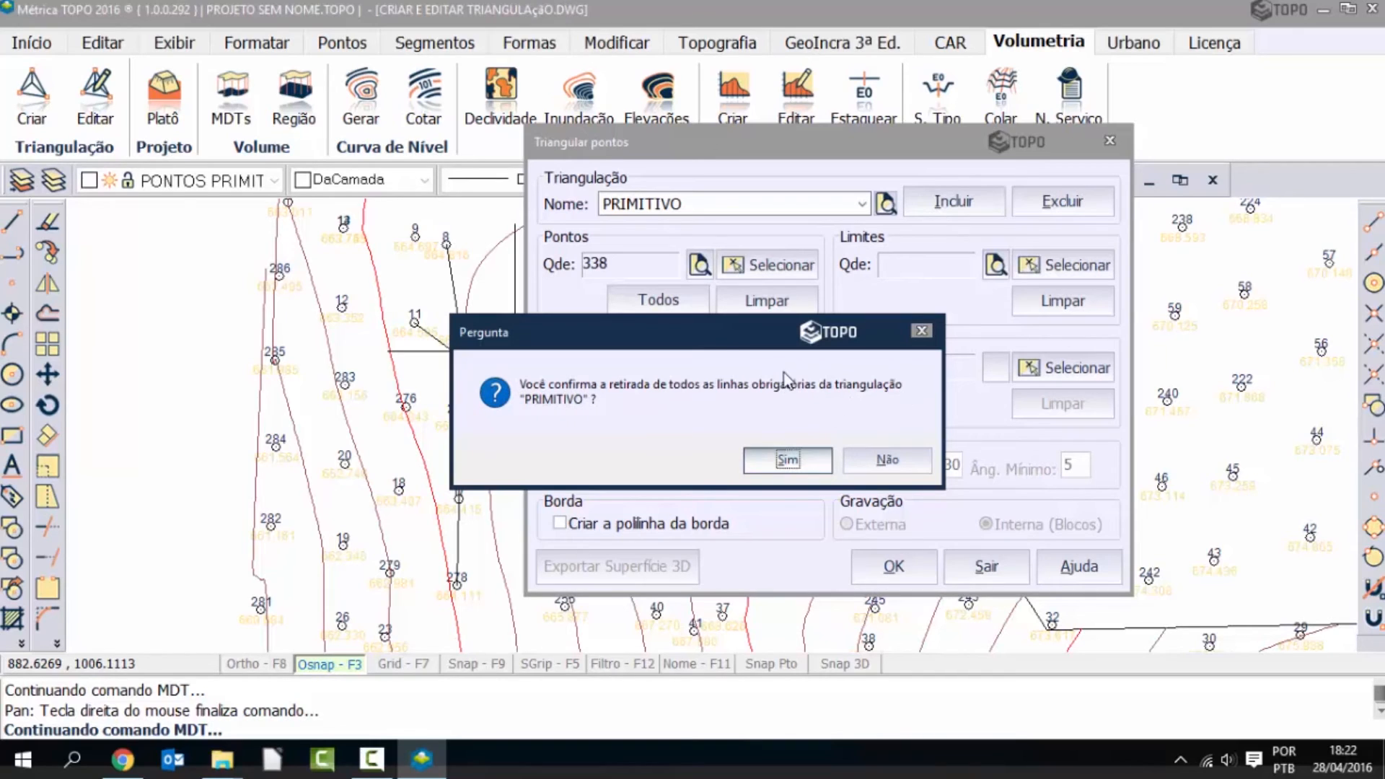
click(788, 460)
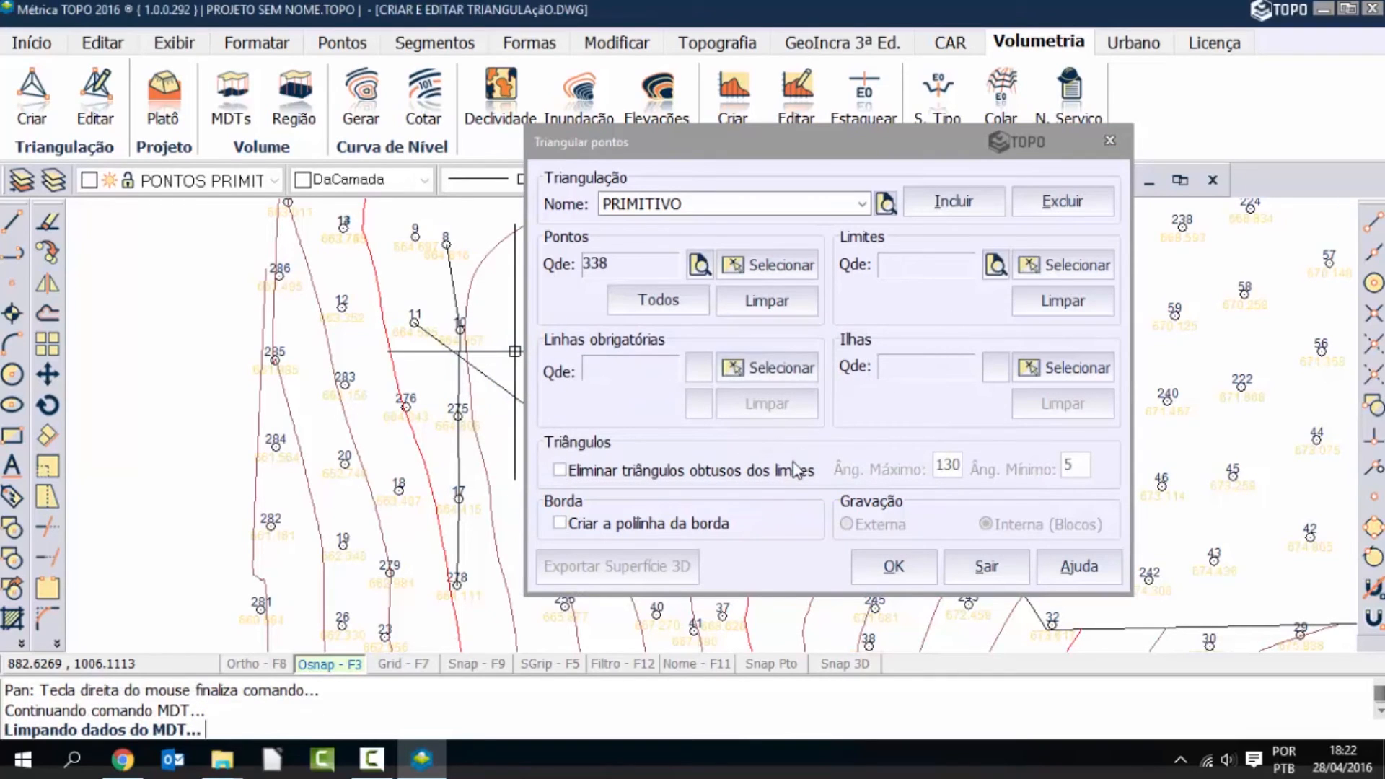
click(743, 372)
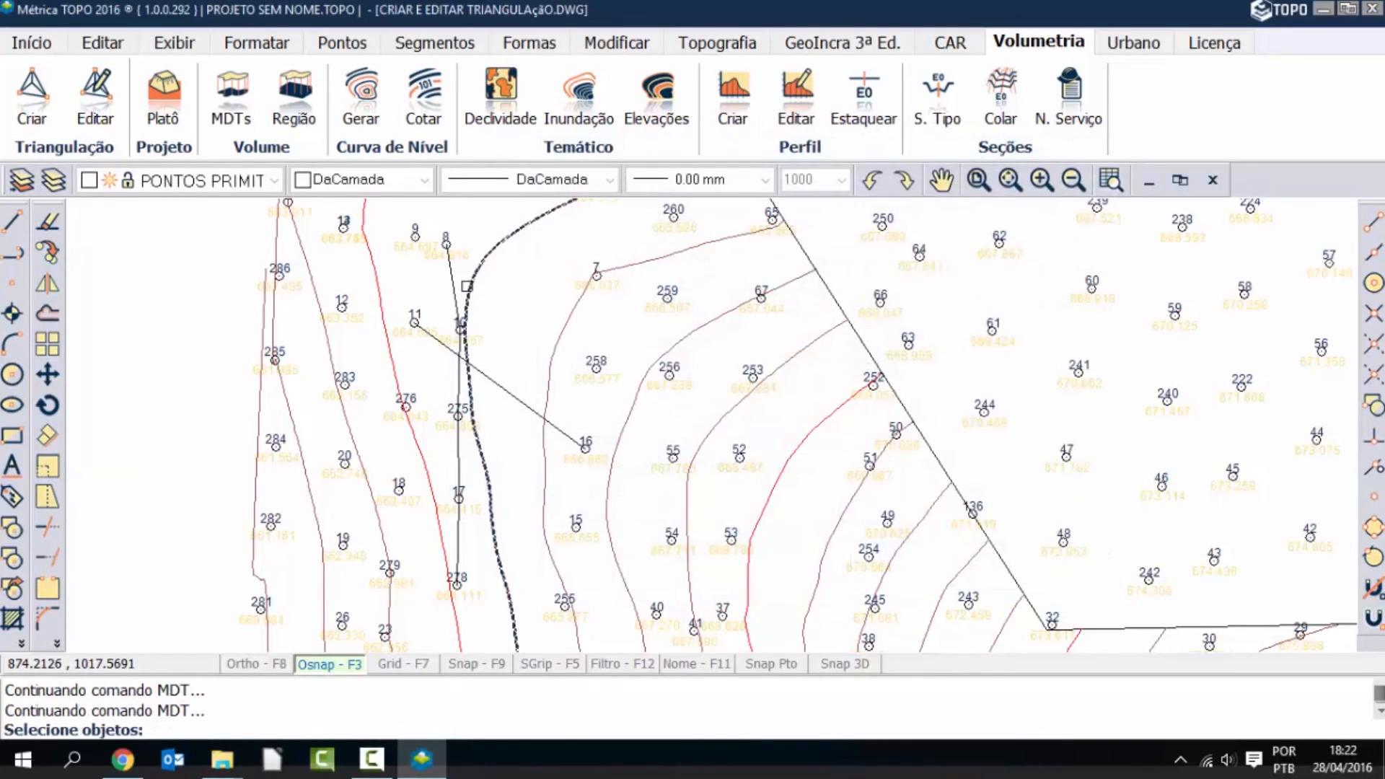
click(447, 272)
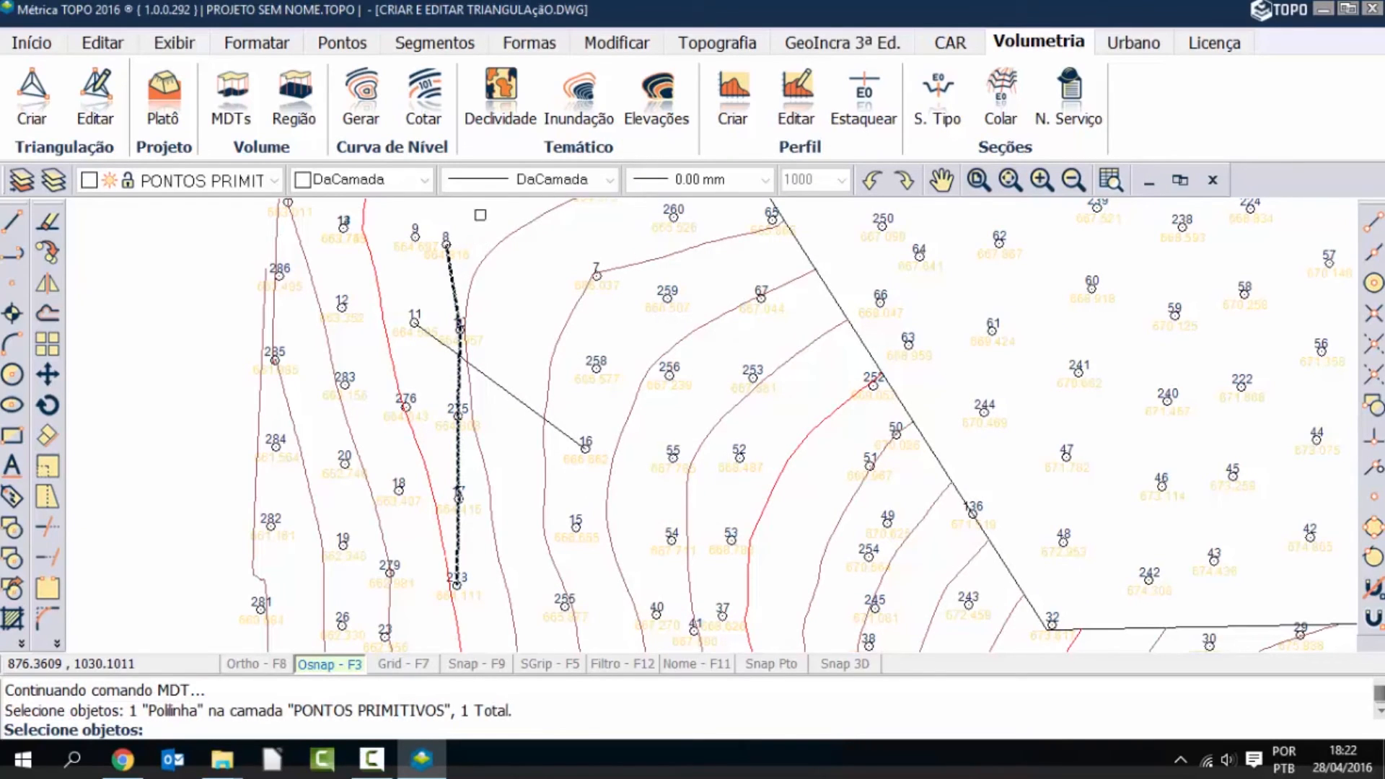
key(Return)
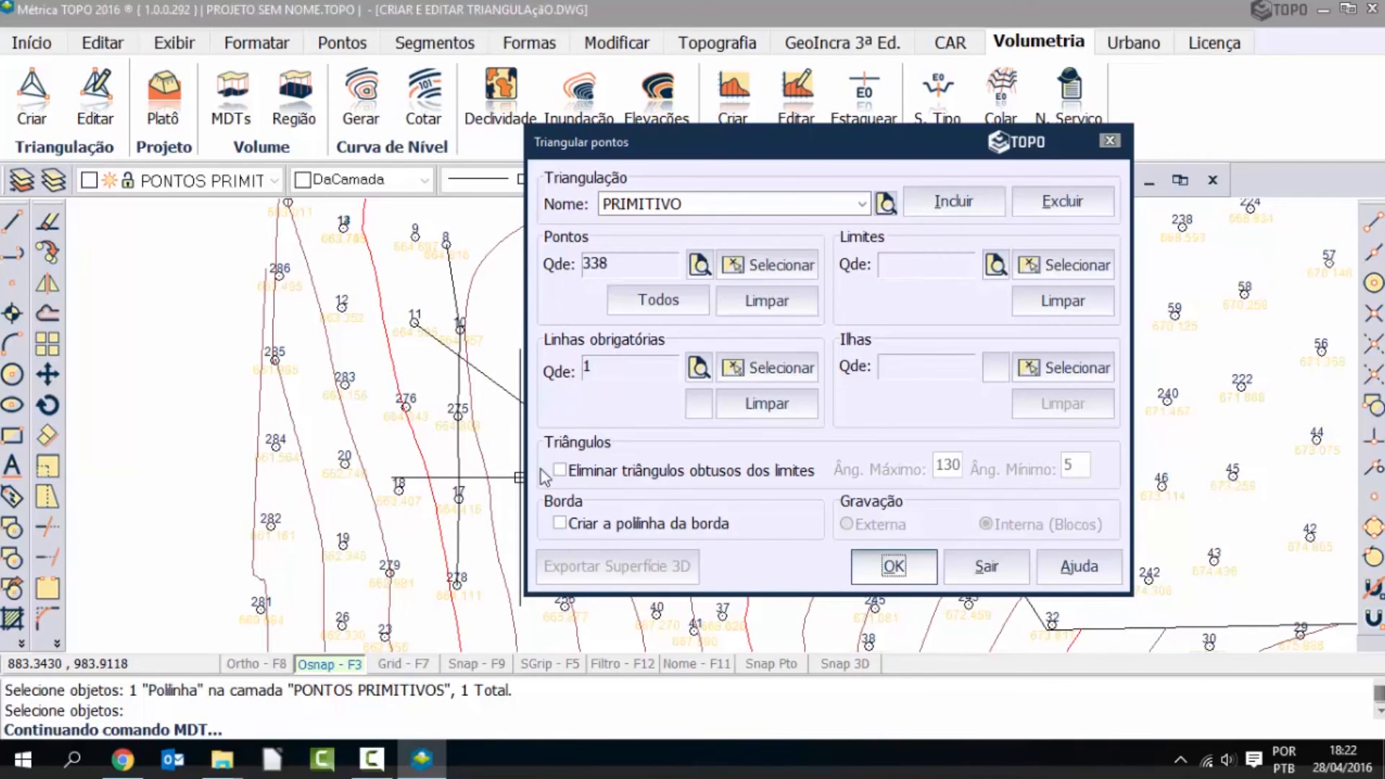
Calculate PRIMITIVO with obtuse boundary triangles eliminated at maximum angle 130 and minimum angle 5, and with a border polyline created
click(576, 478)
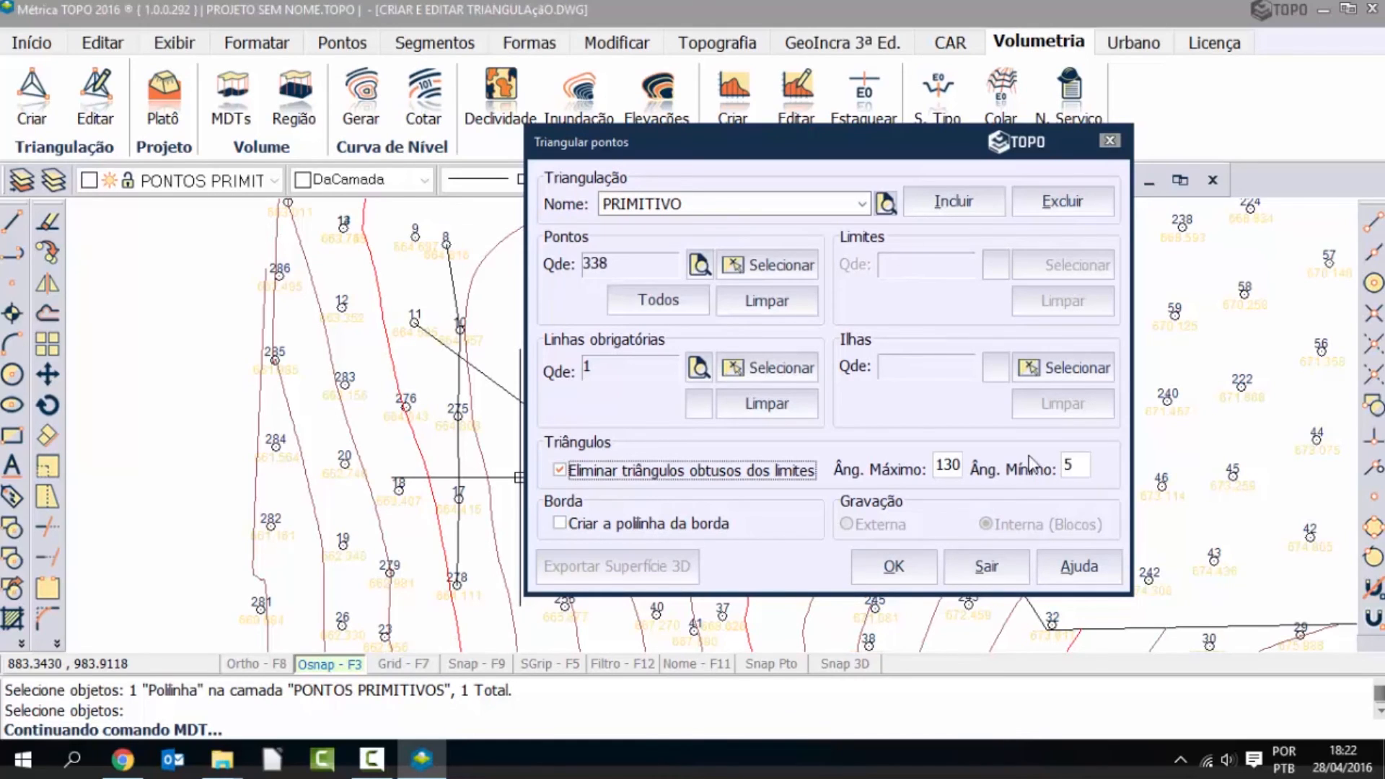
click(959, 469)
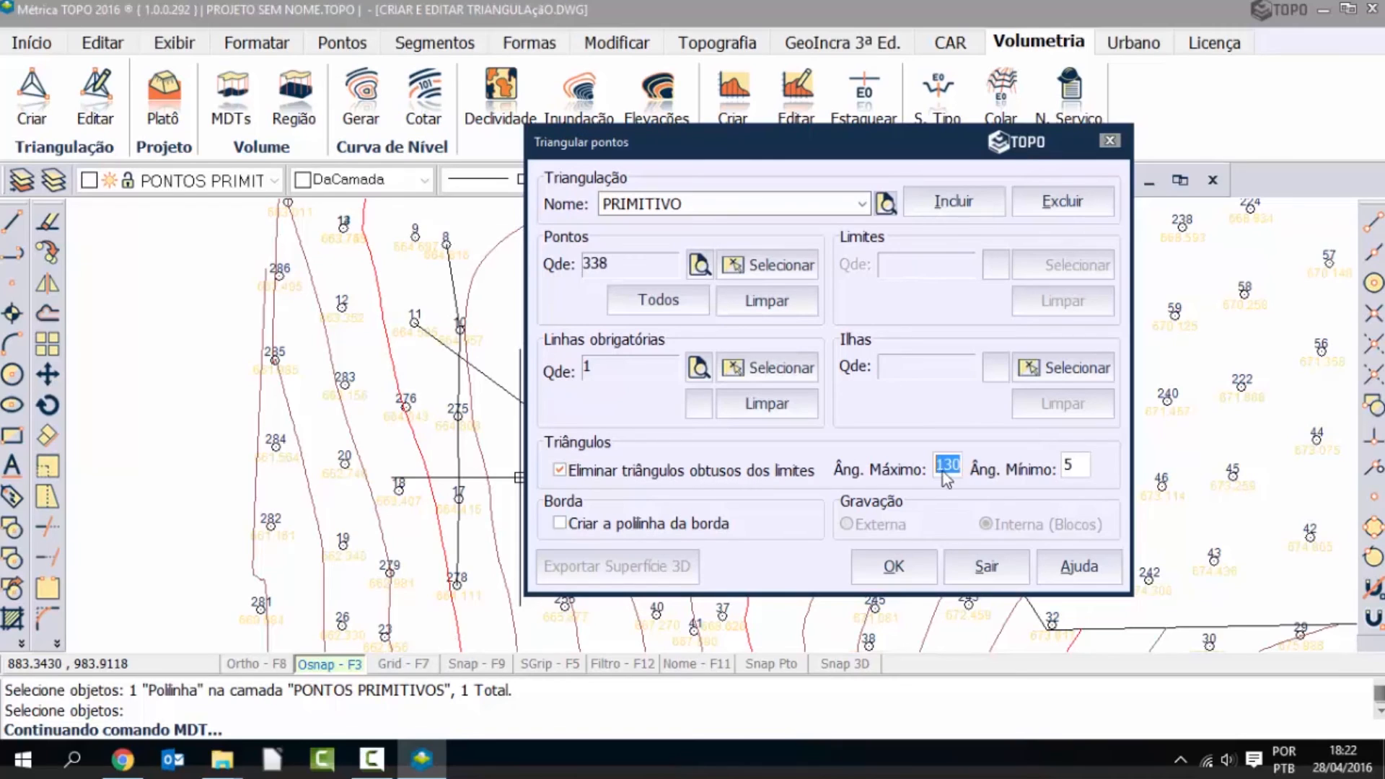
double_click(1069, 467)
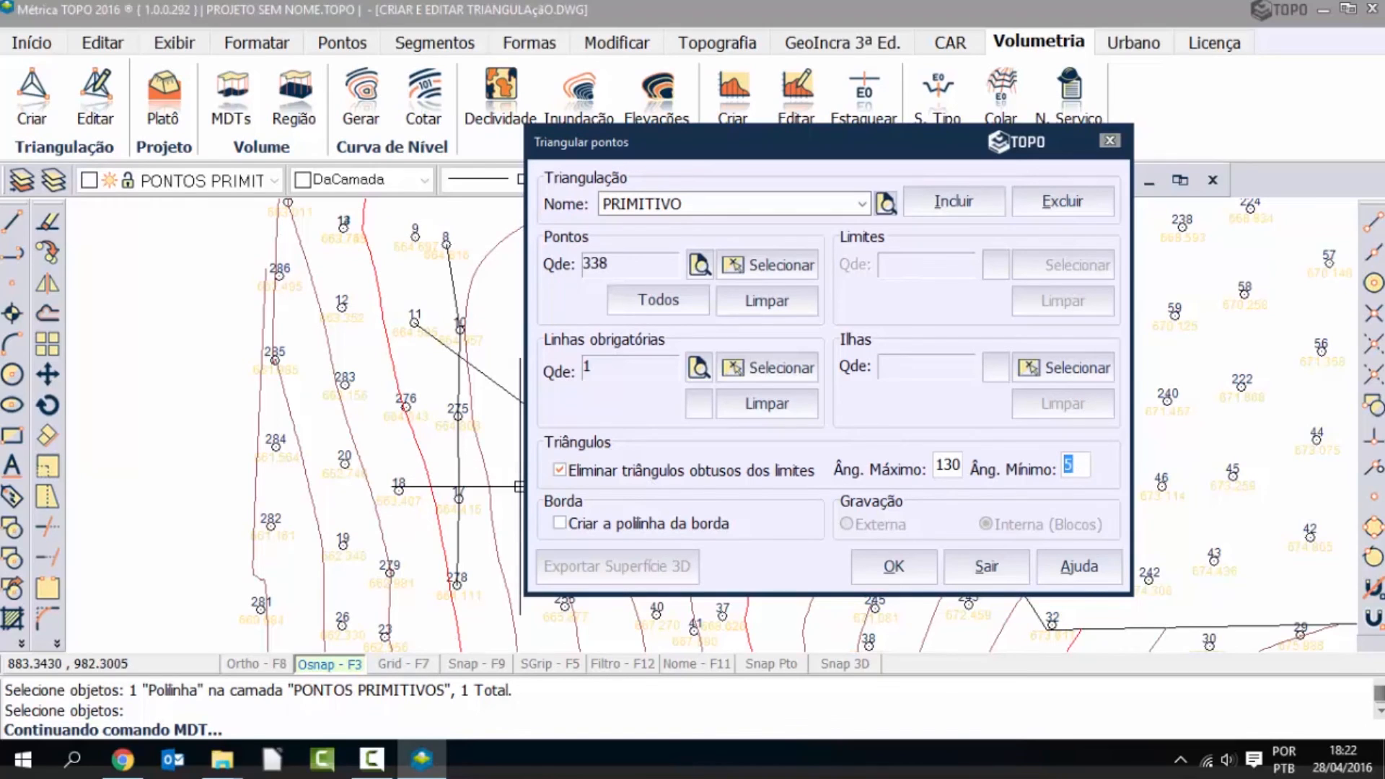
click(572, 528)
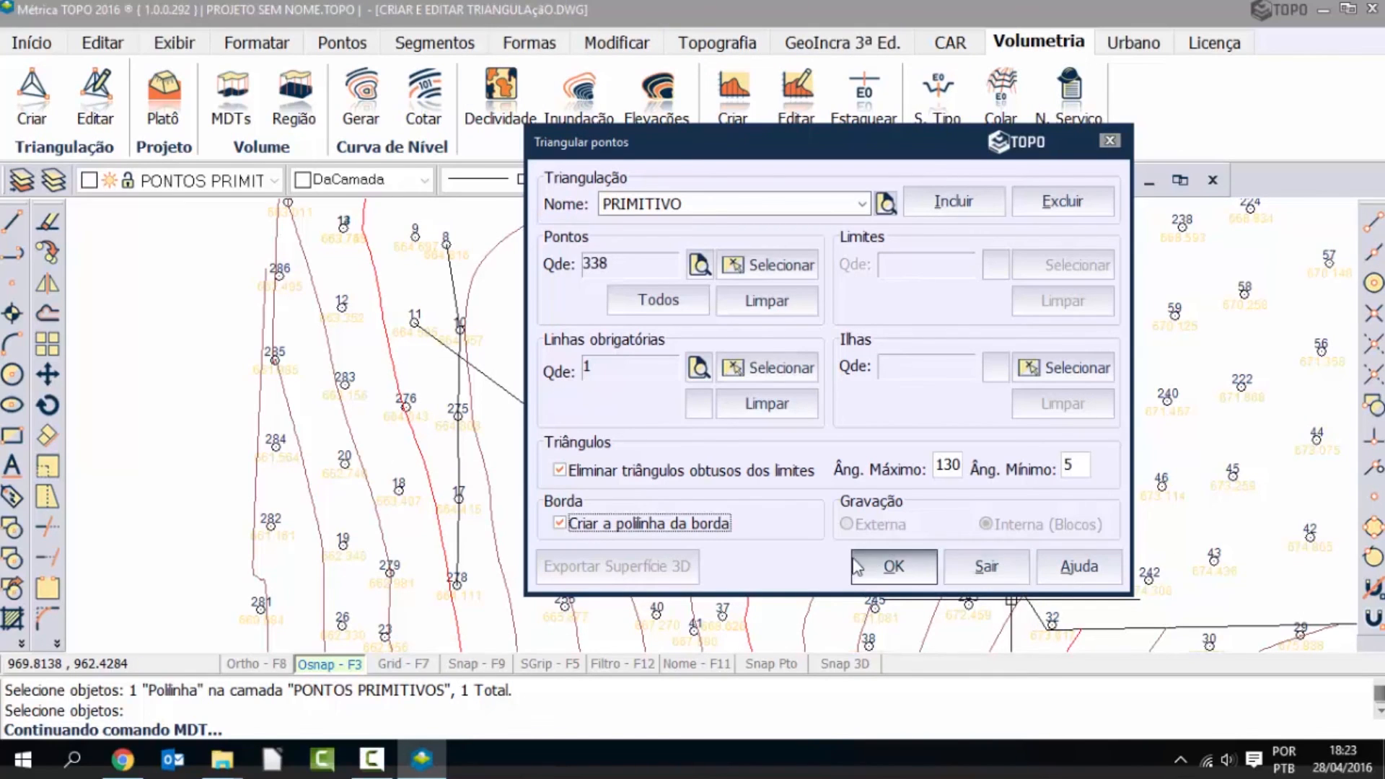
click(895, 567)
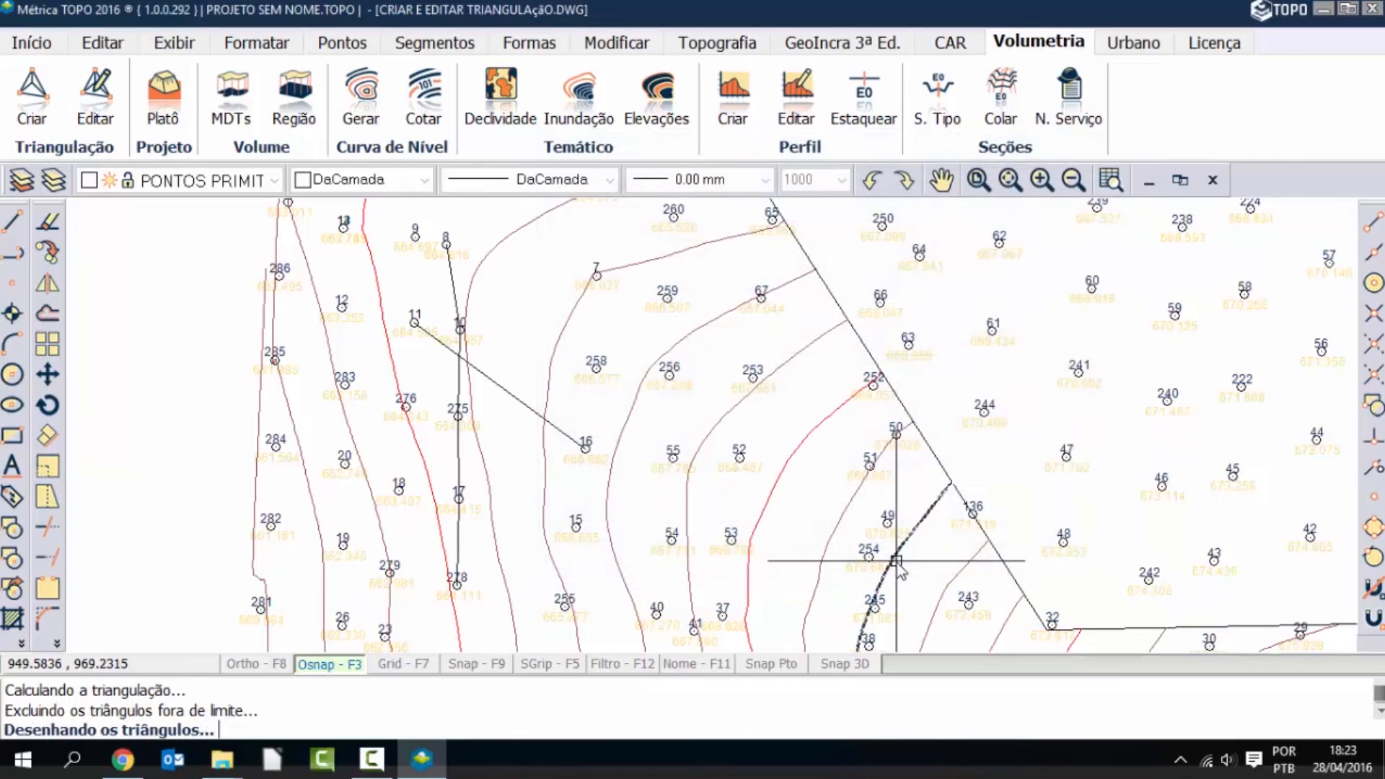
Freeze the PRIMITIVO_CURVAS and PRIMITIVO_CURVAS_MESTRE layers and look over the whole triangulation with its border polyline
scroll(640, 356, down, 3)
middle_drag(757, 360, 696, 371)
scroll(546, 252, up, 6)
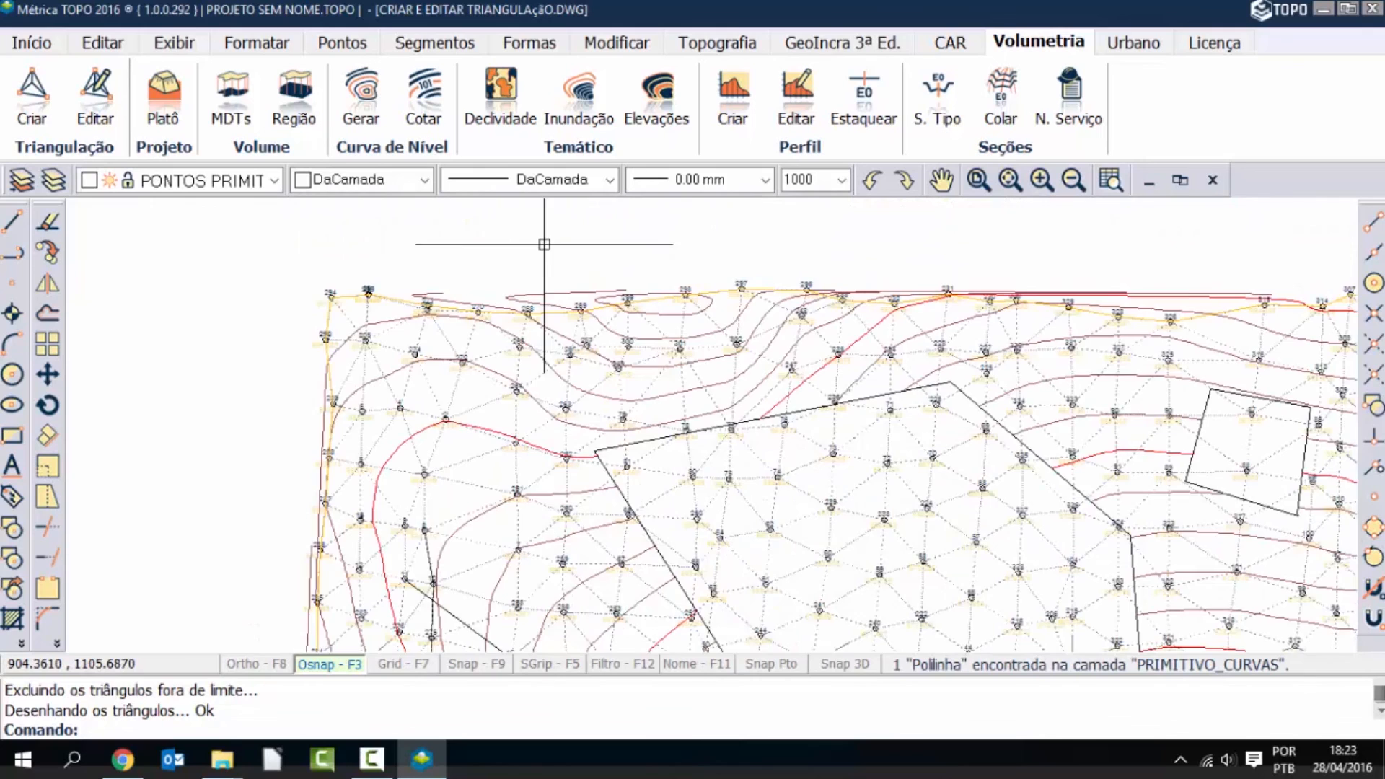
click(215, 180)
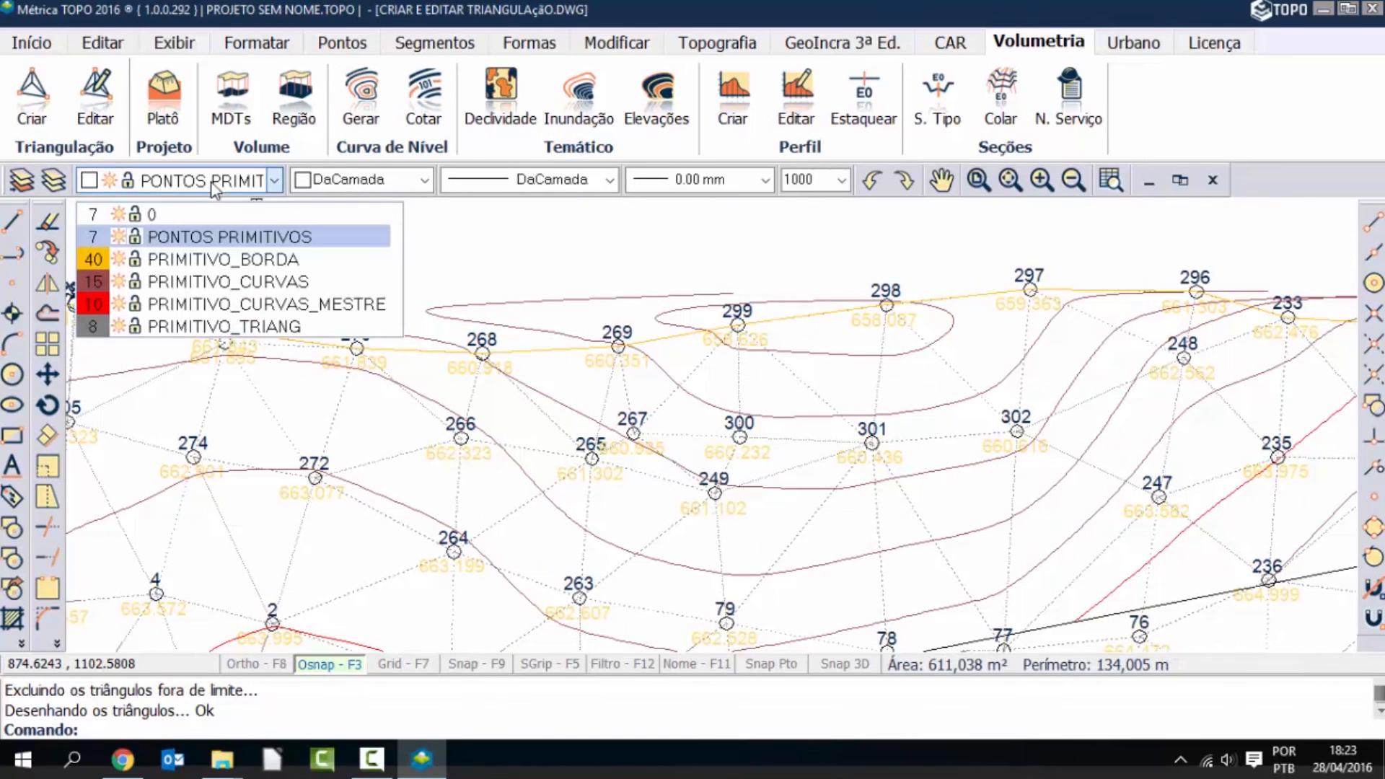
click(118, 281)
click(121, 305)
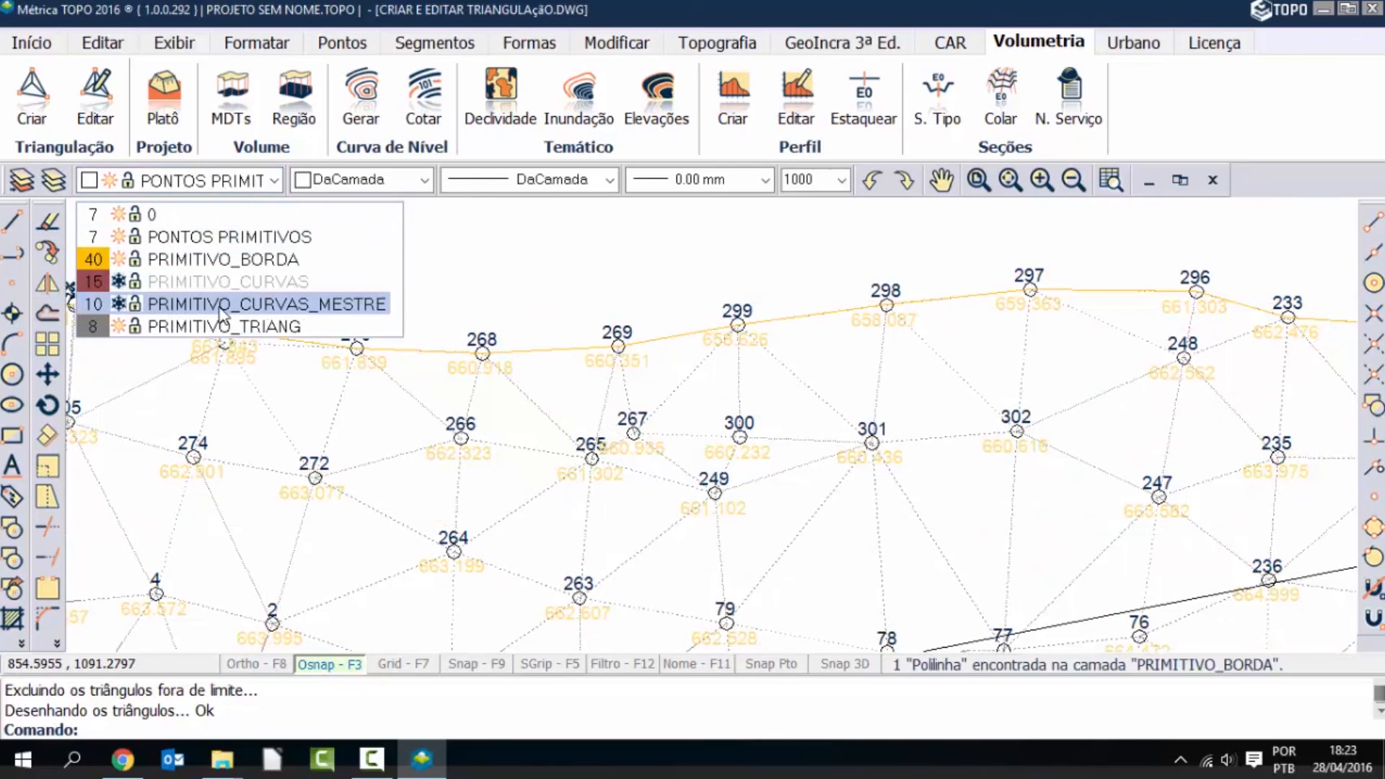
click(555, 261)
scroll(464, 279, down, 3)
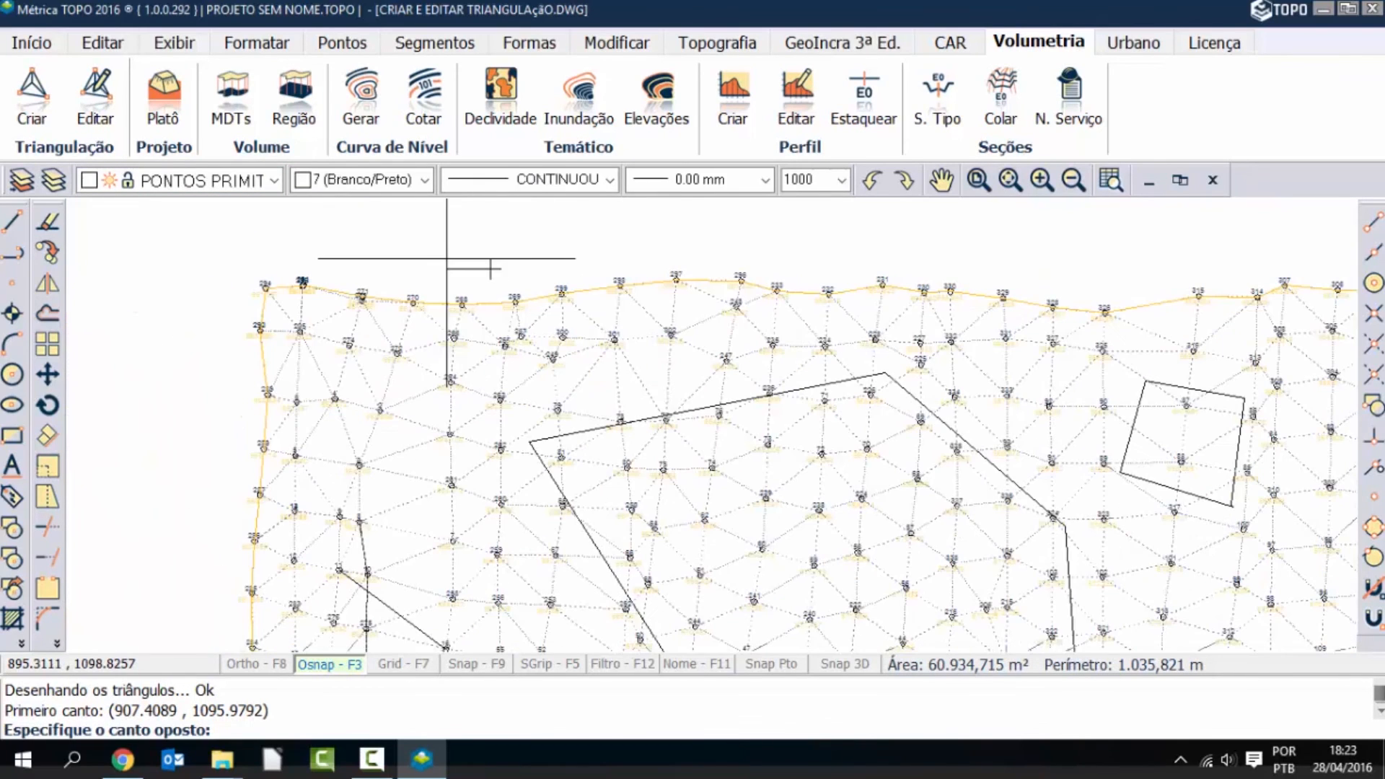
click(464, 279)
scroll(942, 513, down, 2)
middle_drag(937, 513, 893, 493)
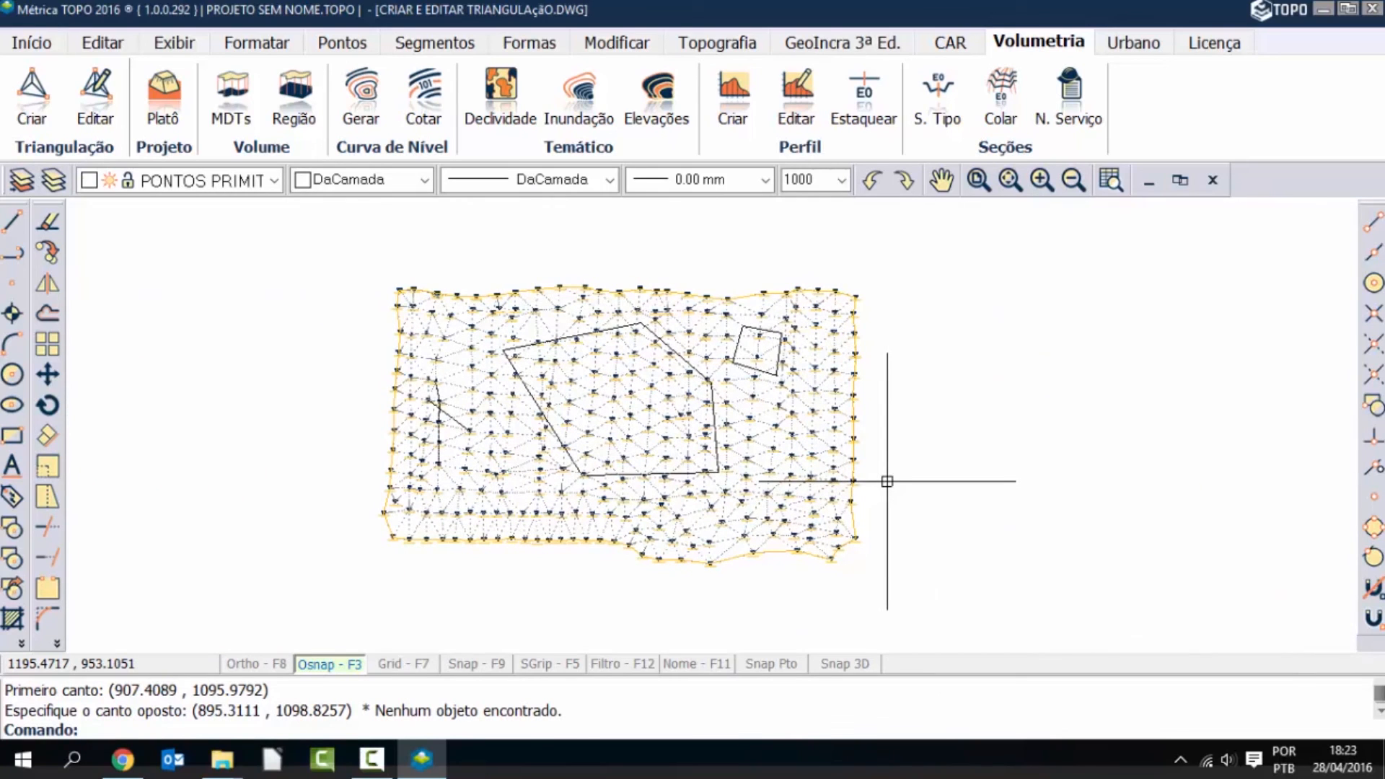
middle_drag(960, 426, 1024, 410)
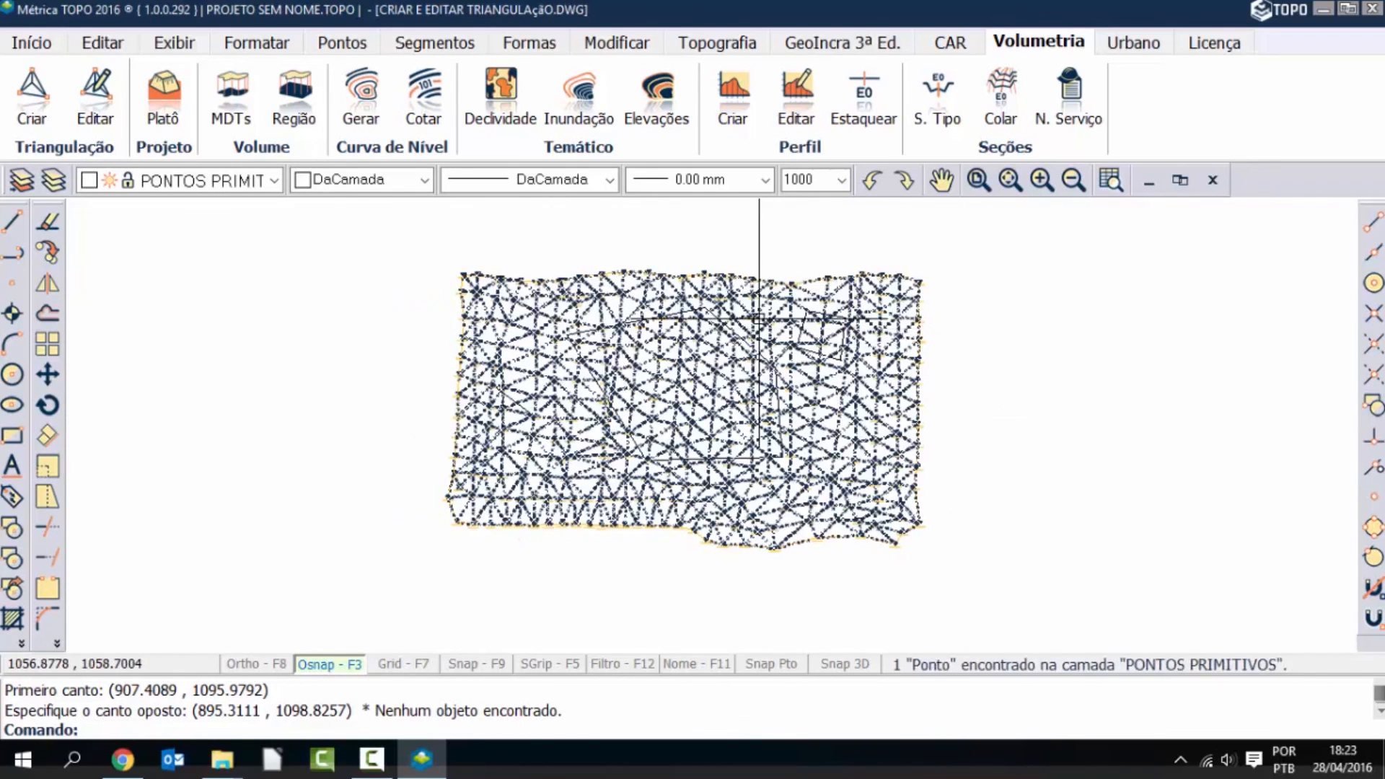